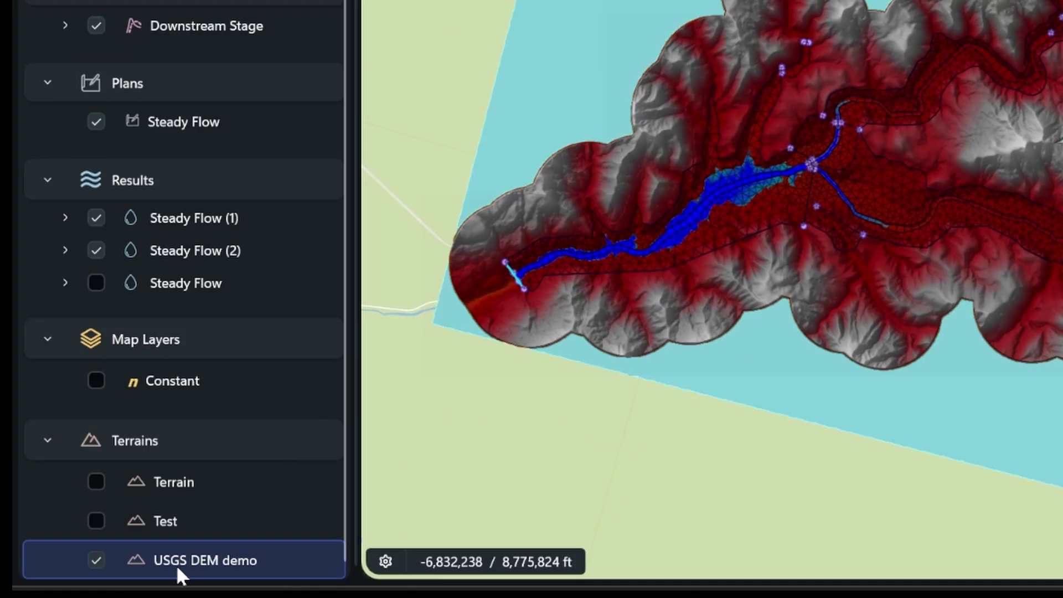
Step: Open the USGS importer for the USGS DEM demo terrain and query the area, listing 894 tiles
right_click(92, 557)
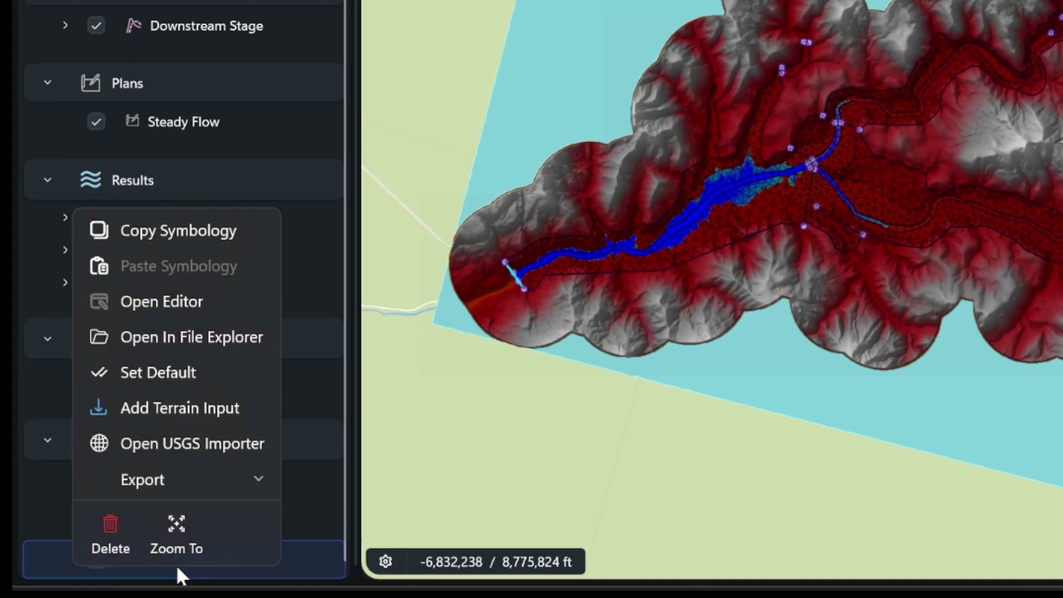
click(182, 443)
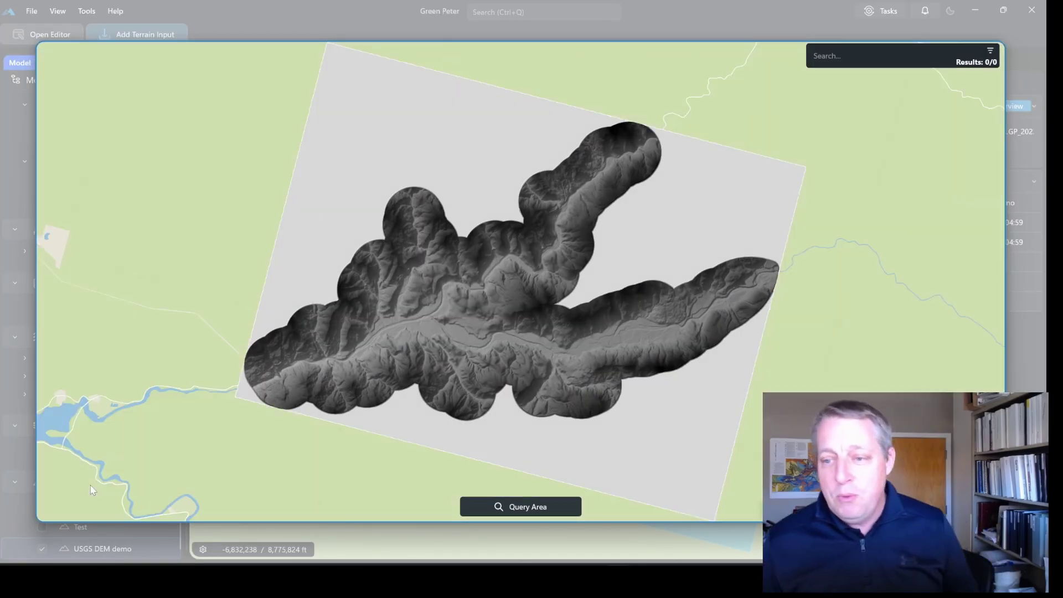
scroll(534, 199, down, 5)
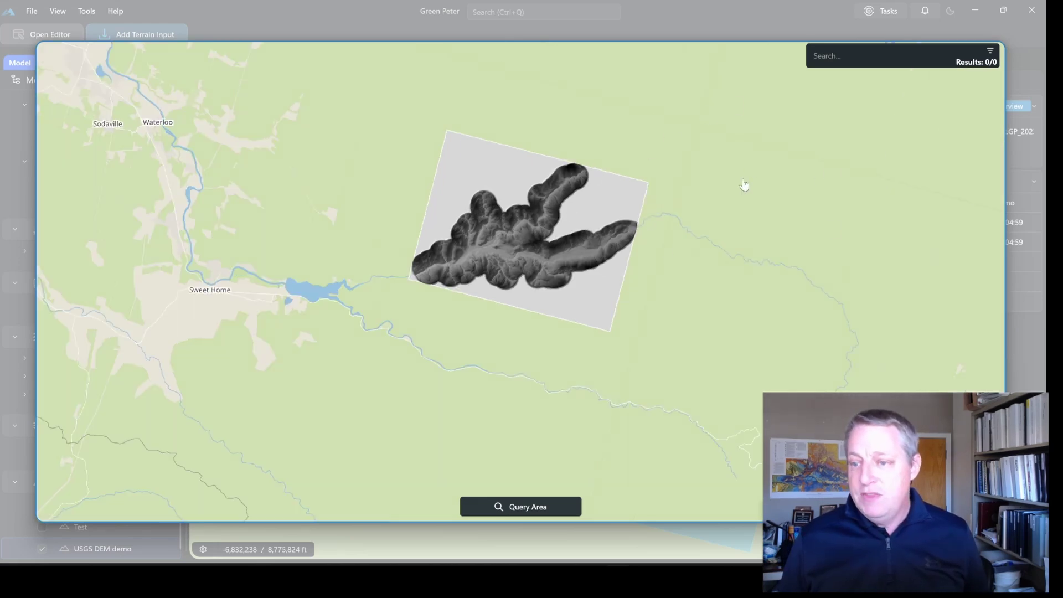
drag(731, 175, 698, 233)
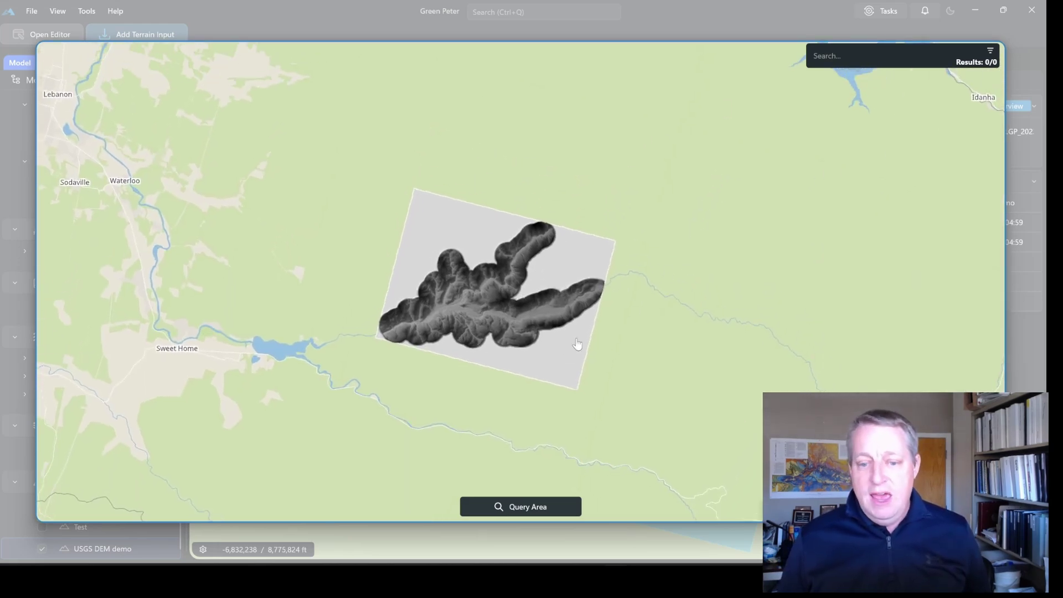
click(511, 510)
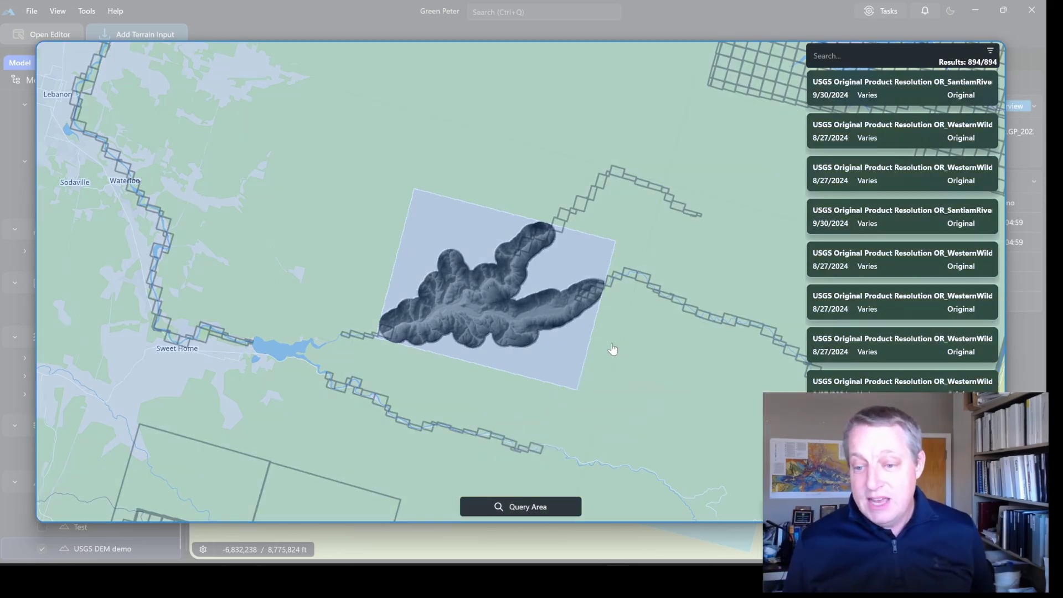
drag(612, 351, 530, 359)
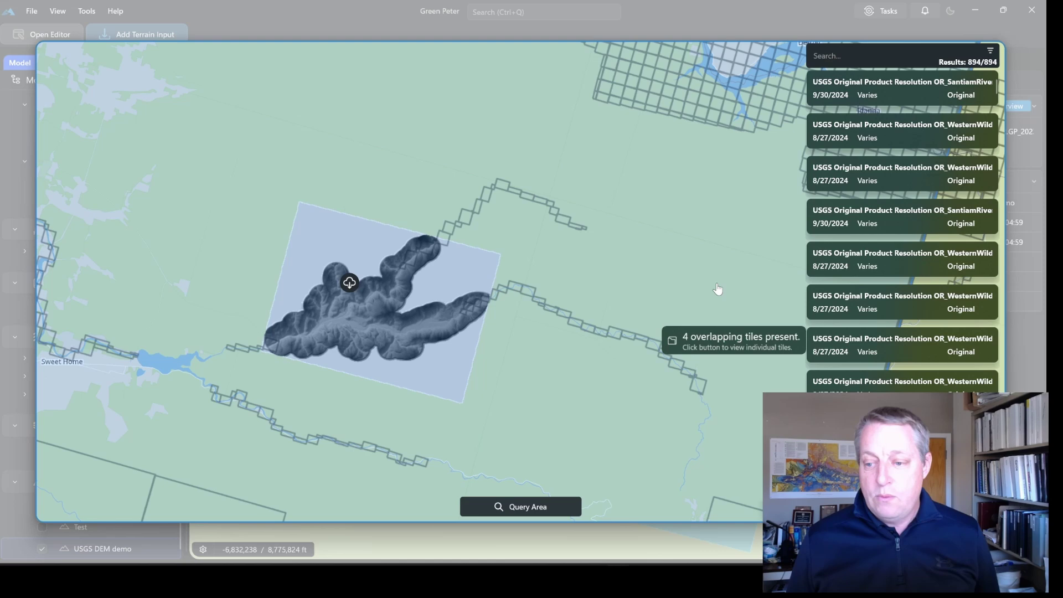
Step: Preview the elevation data of one SantiamRiver tile from the overlapping results
click(403, 269)
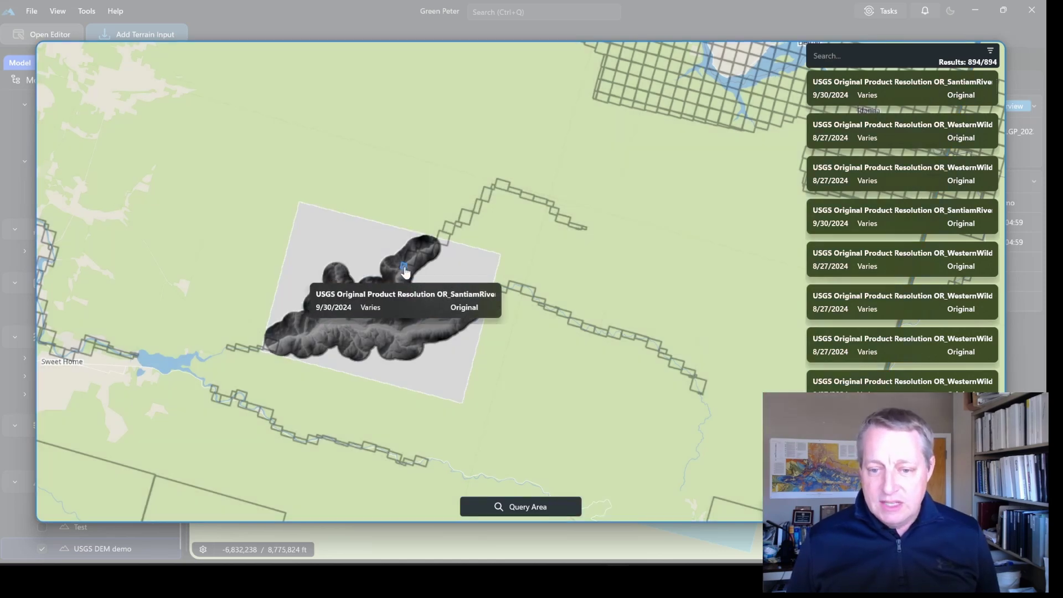
scroll(404, 270, up, 5)
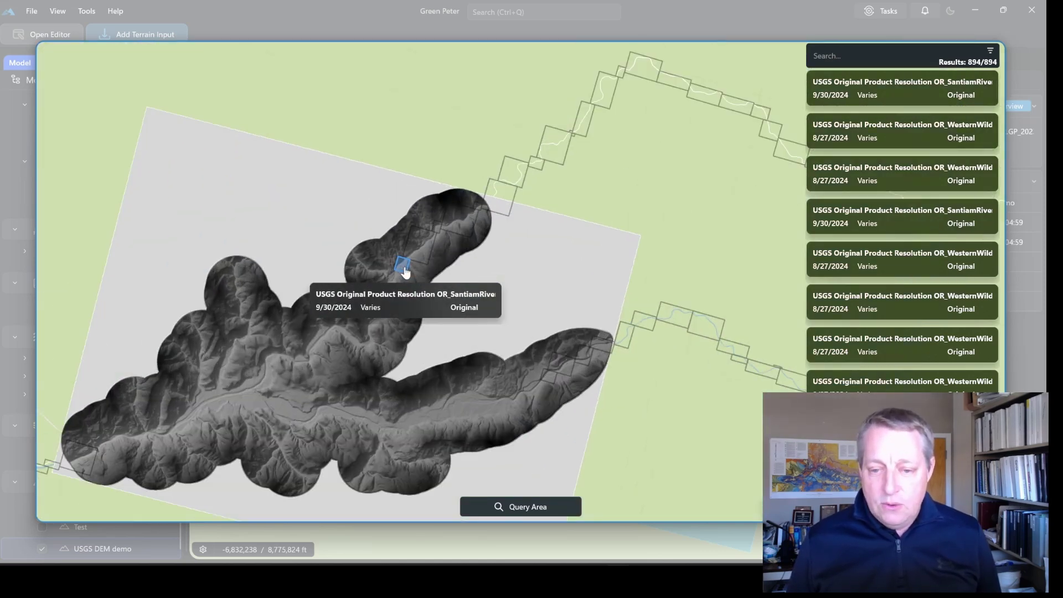
scroll(403, 270, up, 5)
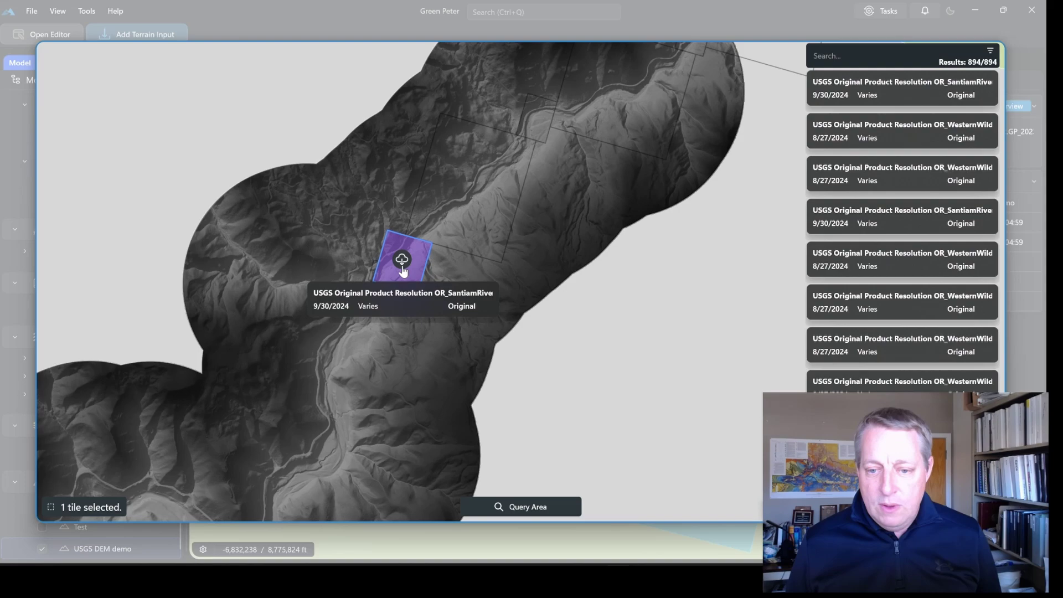
click(402, 261)
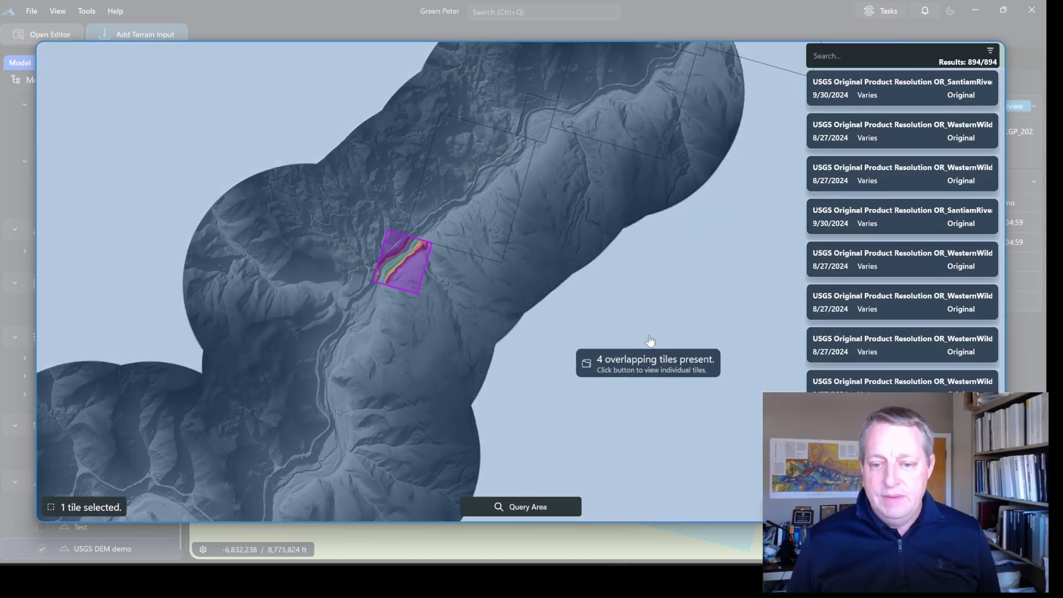
scroll(516, 327, down, 10)
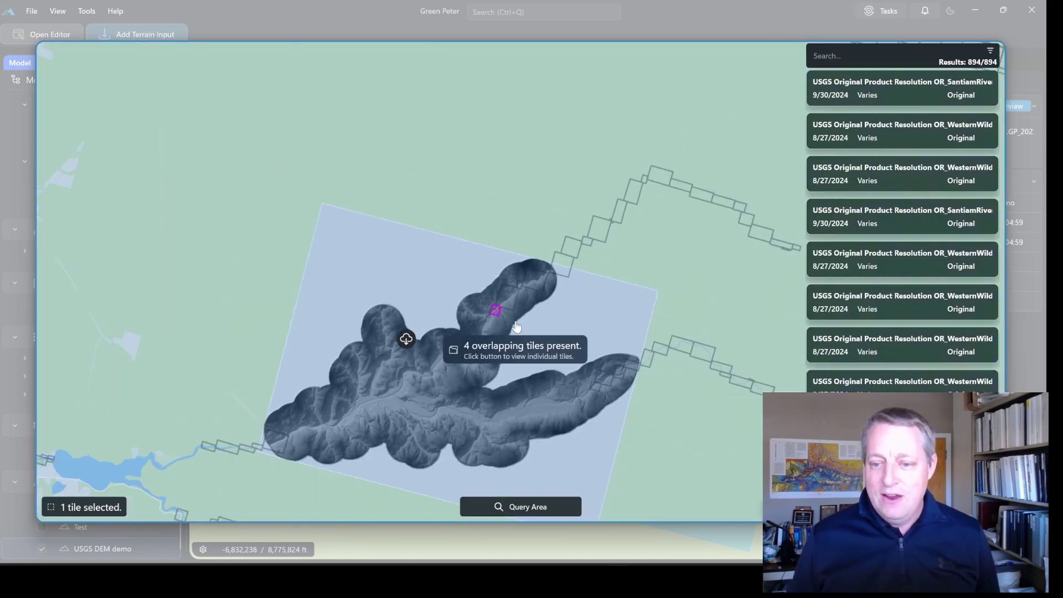
Step: Clear the selection and marquee-select the 56 river tiles along both channels
drag(640, 281, 491, 263)
scroll(647, 288, down, 2)
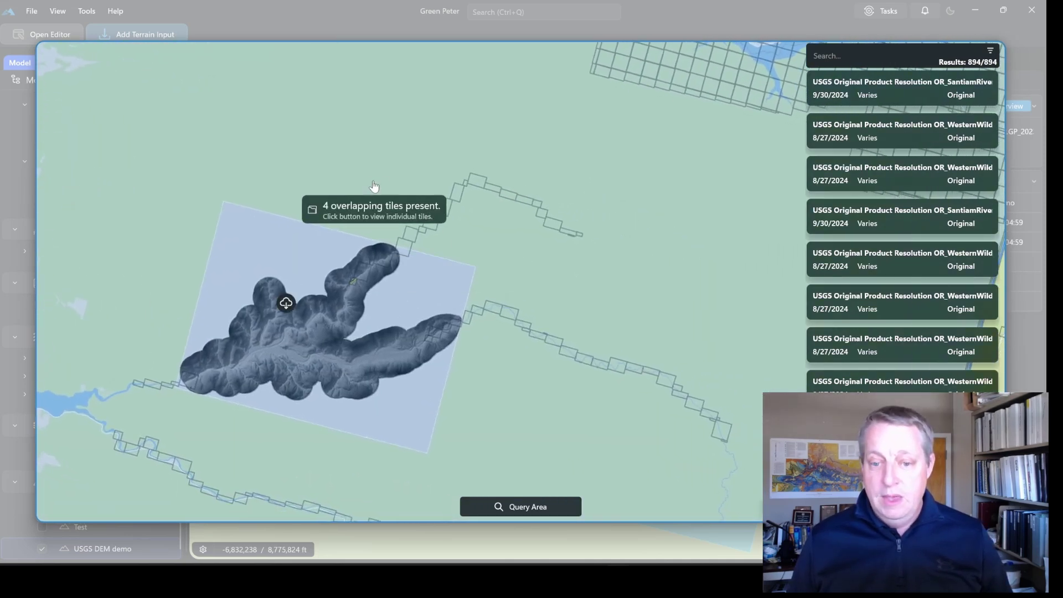
drag(323, 163, 757, 461)
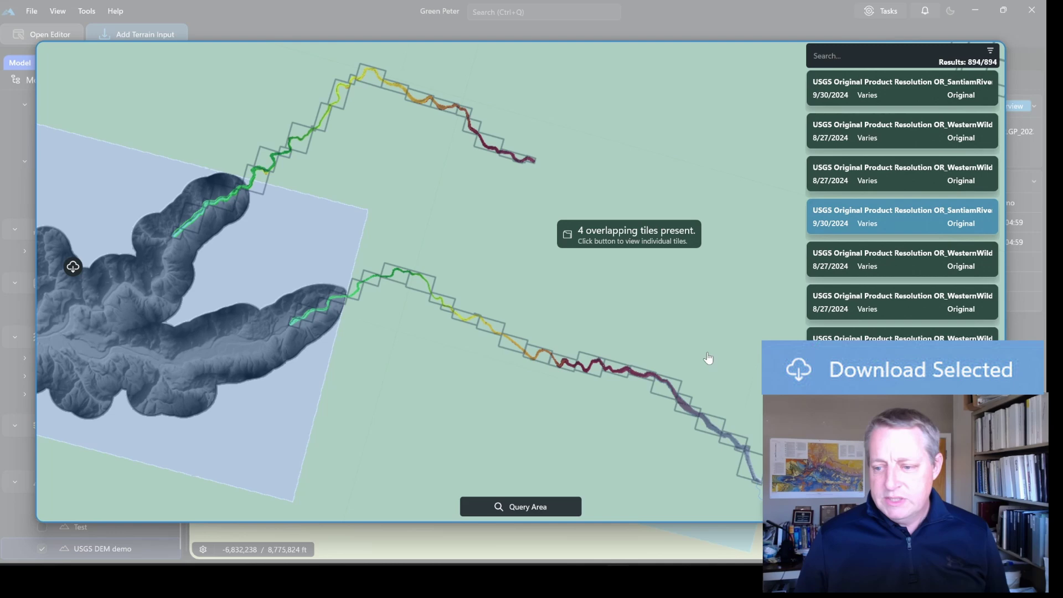
scroll(515, 349, up, 5)
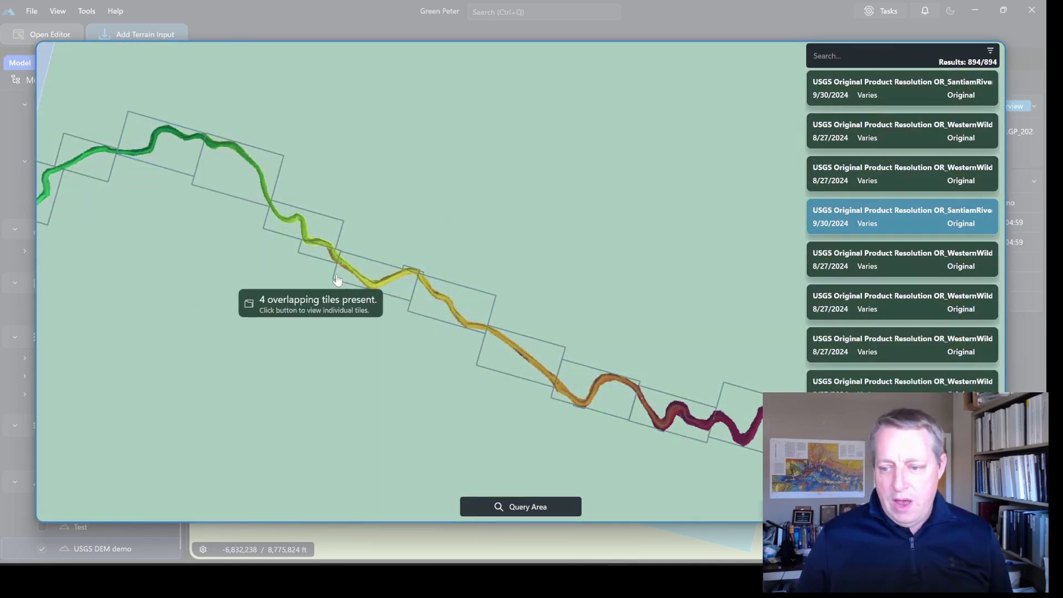
scroll(387, 260, down, 6)
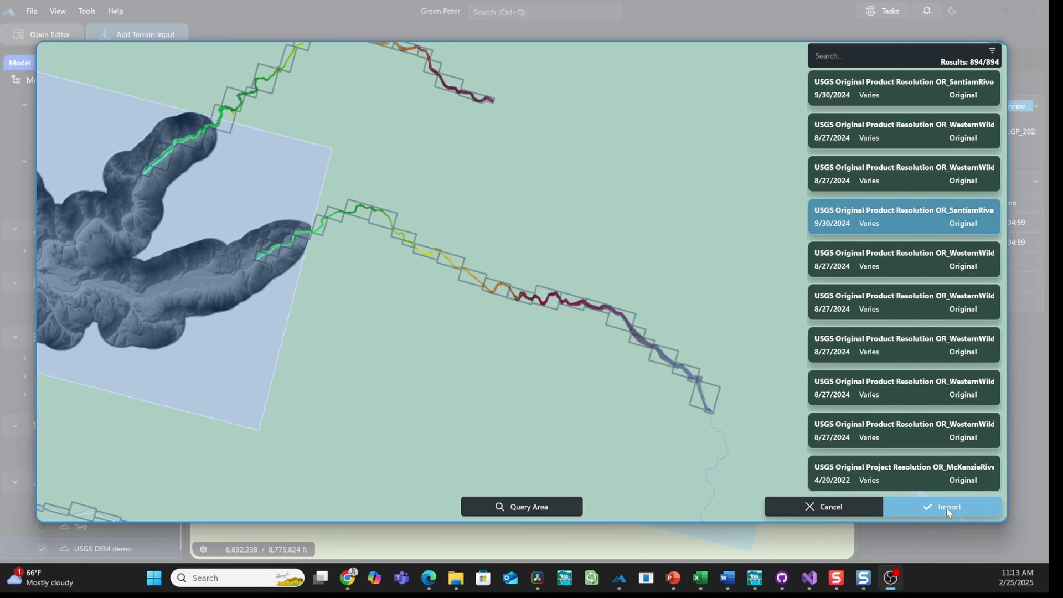
Step: Import the selected river tiles into the terrain and pan to the imported data
click(945, 507)
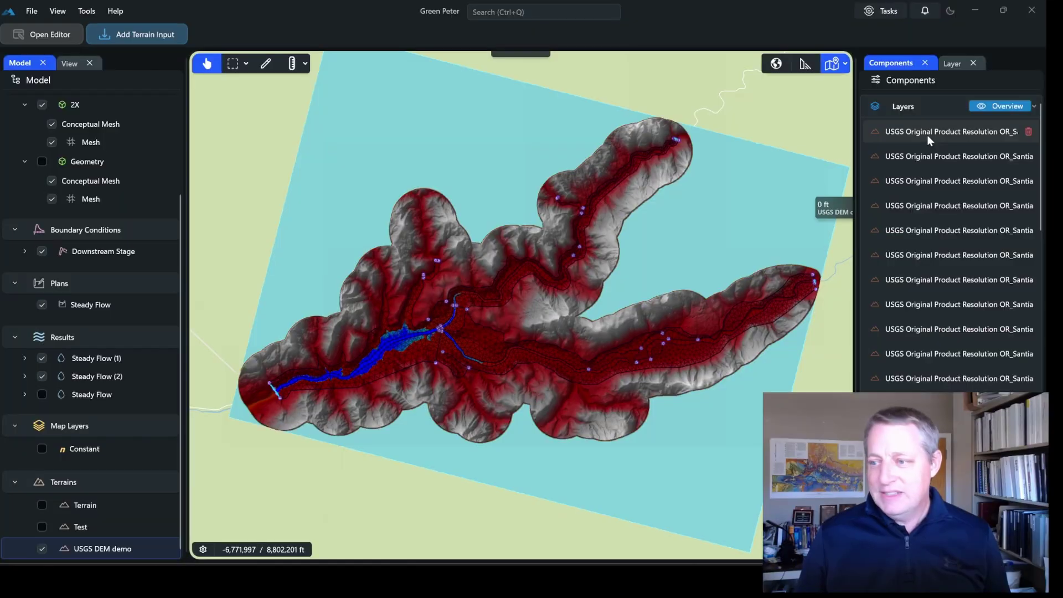
scroll(929, 139, down, 3)
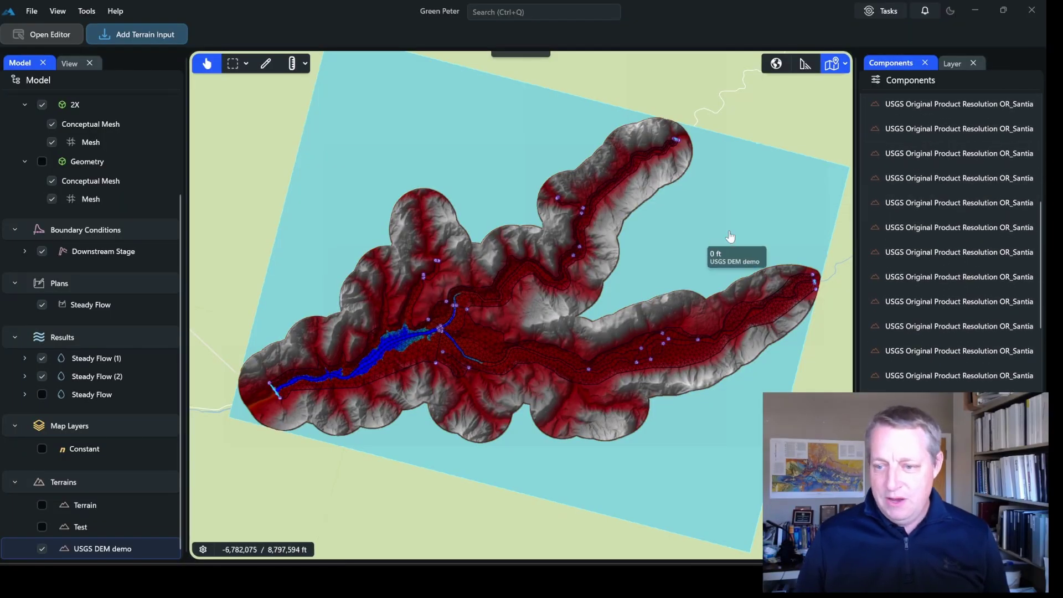
scroll(770, 133, up, 1)
scroll(685, 154, down, 3)
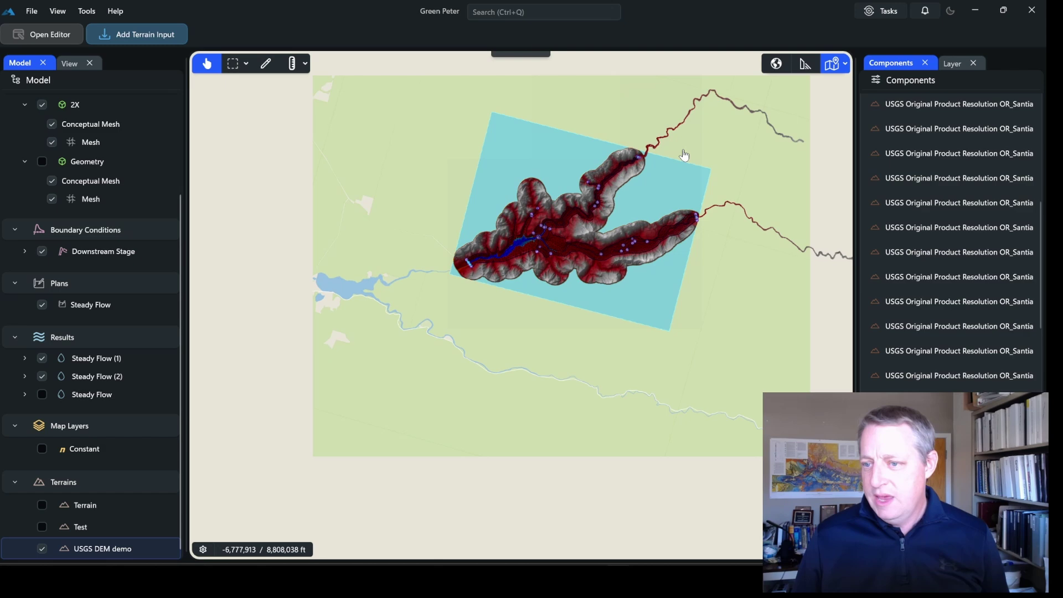
drag(707, 161, 554, 182)
scroll(563, 228, up, 4)
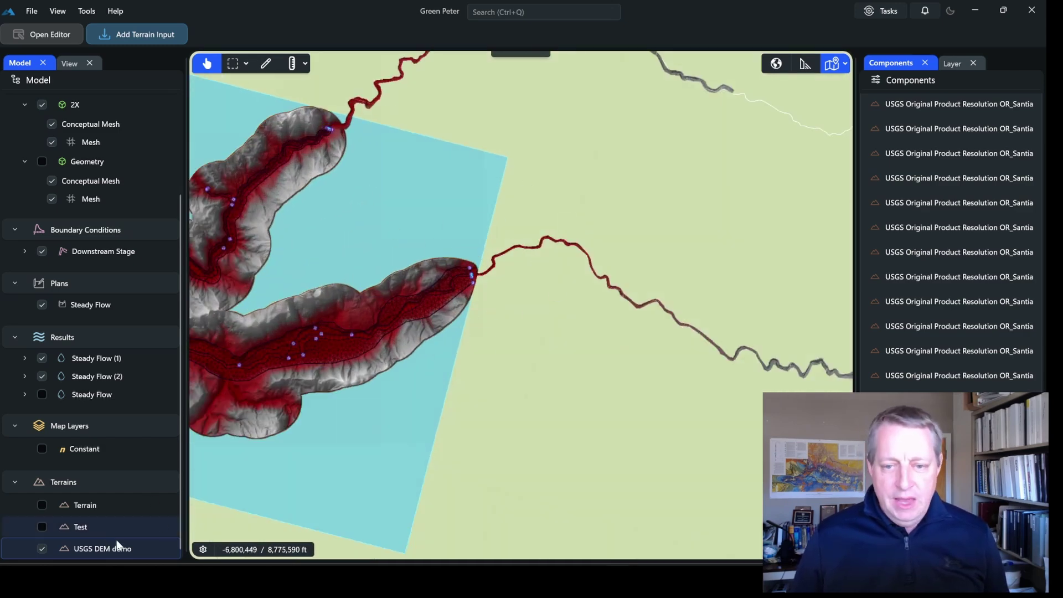
Step: Keep the Terrain colour ramp and set its interpolation to Linear in the layer's symbology
click(951, 63)
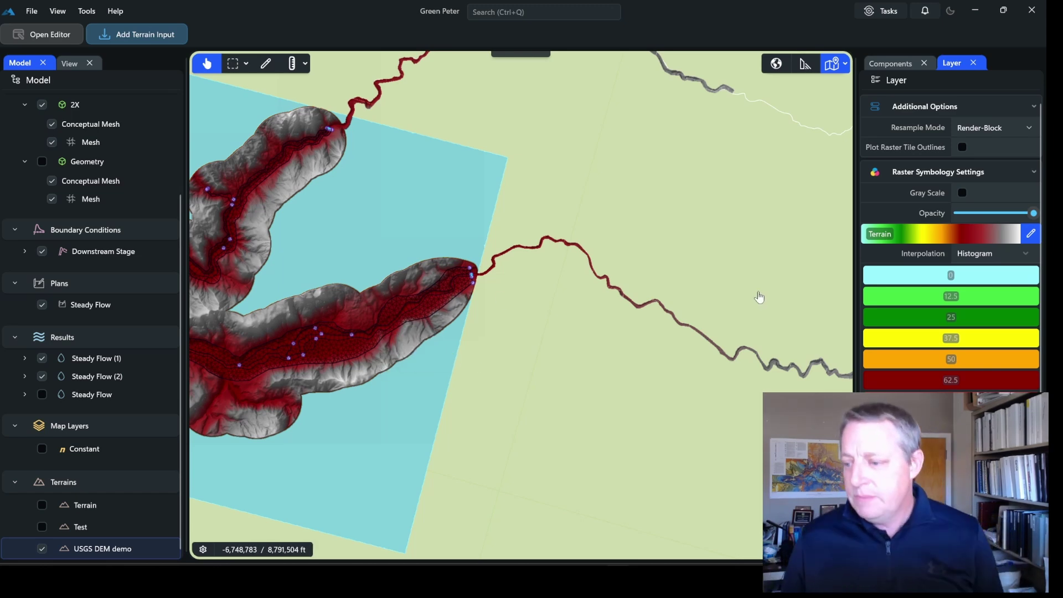
click(971, 234)
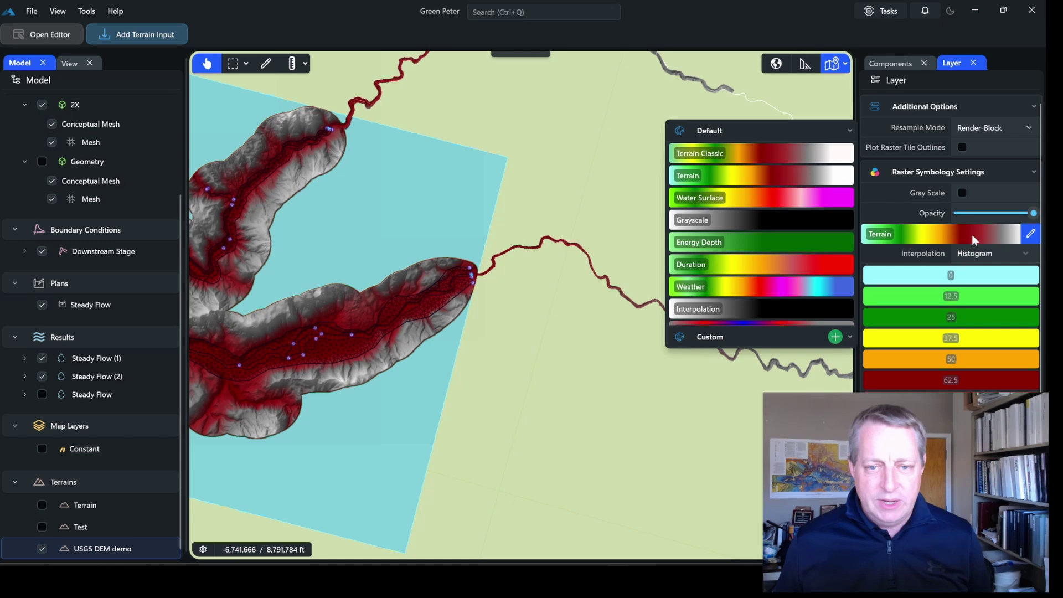
click(974, 260)
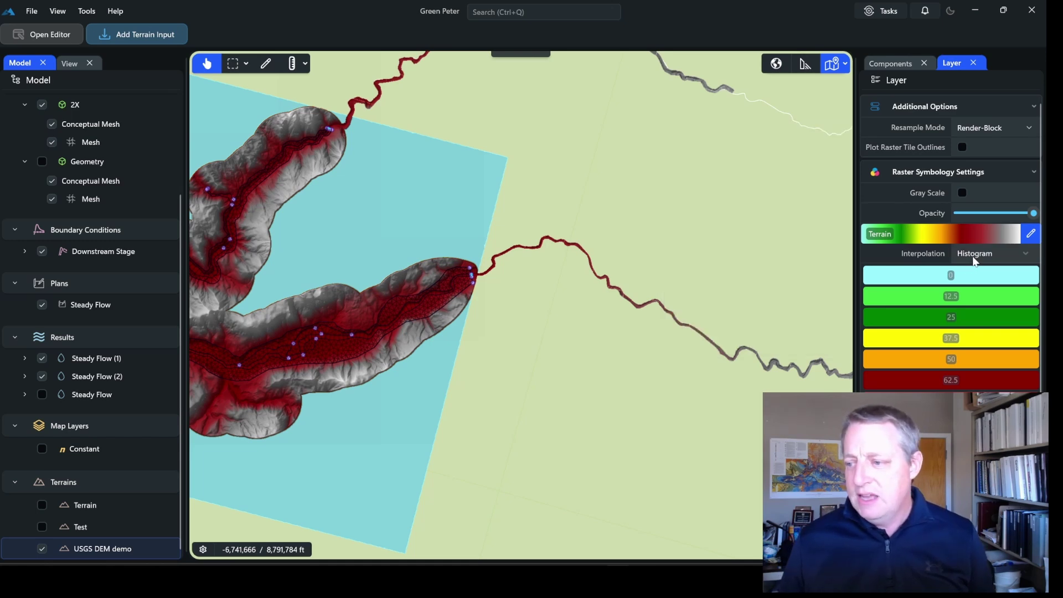
click(978, 254)
click(948, 337)
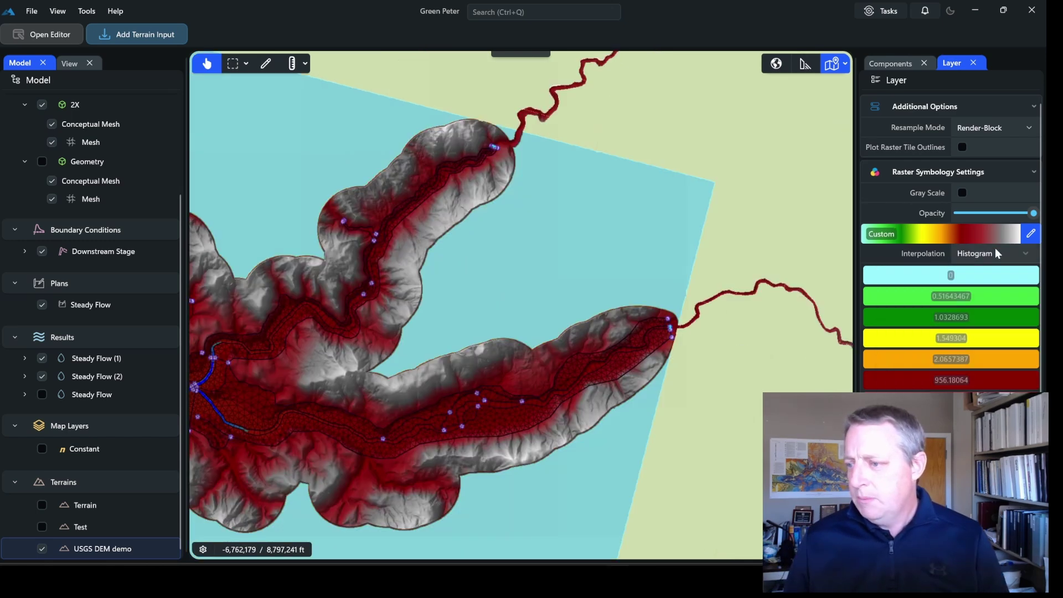
click(996, 252)
click(955, 336)
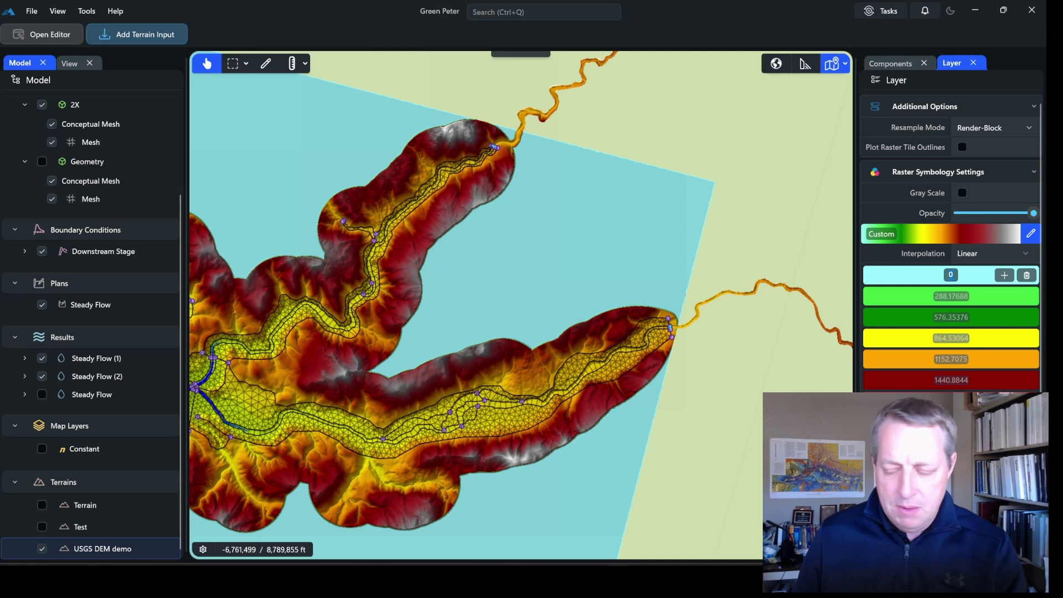
Step: Set the ramp's lowest value to 800, giving breaks up to 1425 ft
text(800)
key(Return)
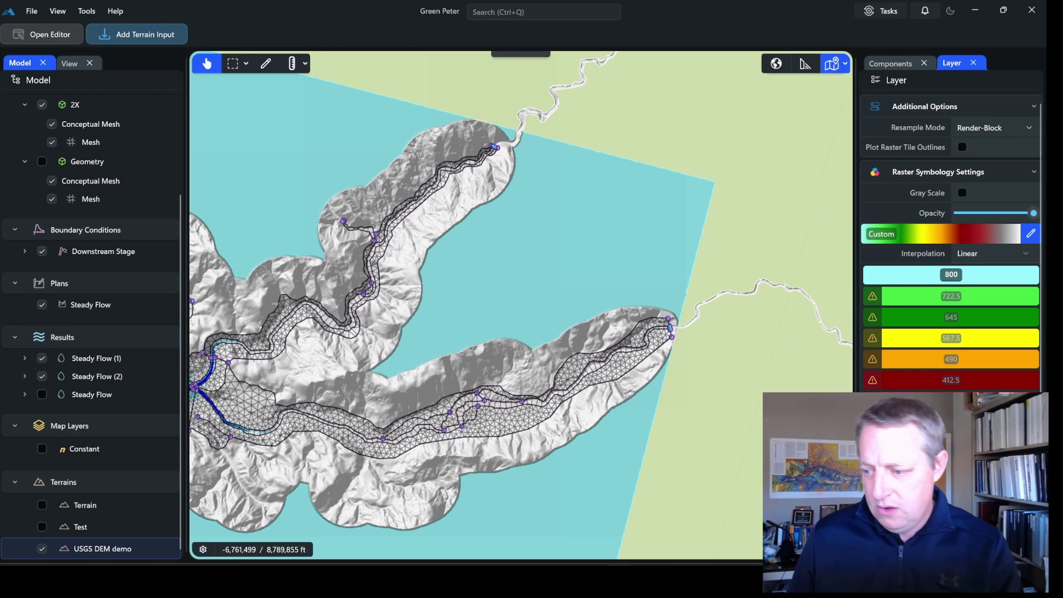
scroll(678, 317, up, 2)
scroll(675, 316, up, 4)
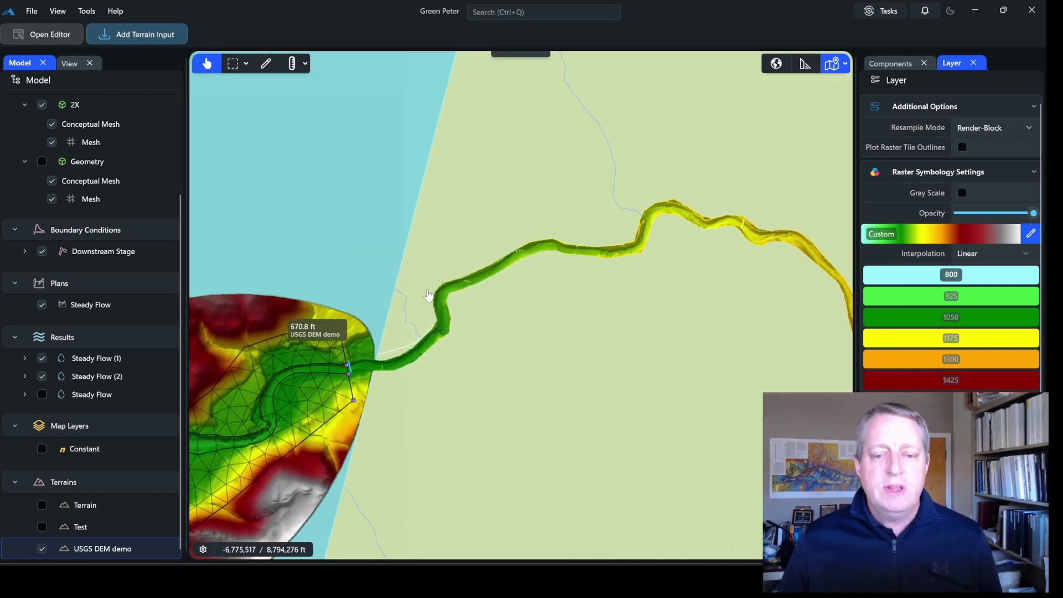
scroll(427, 297, down, 5)
scroll(622, 225, up, 3)
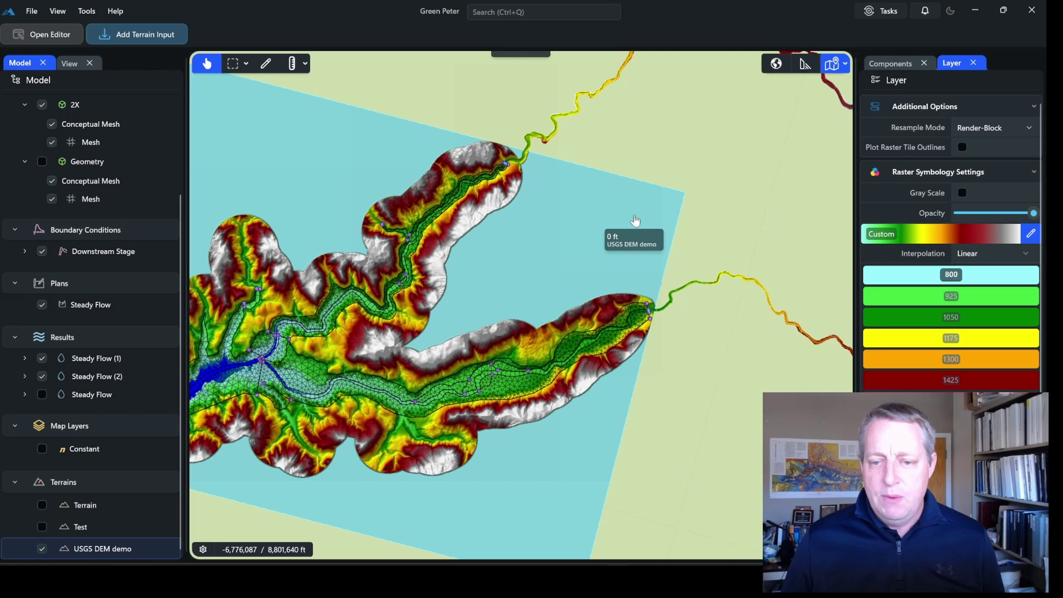
scroll(586, 237, down, 3)
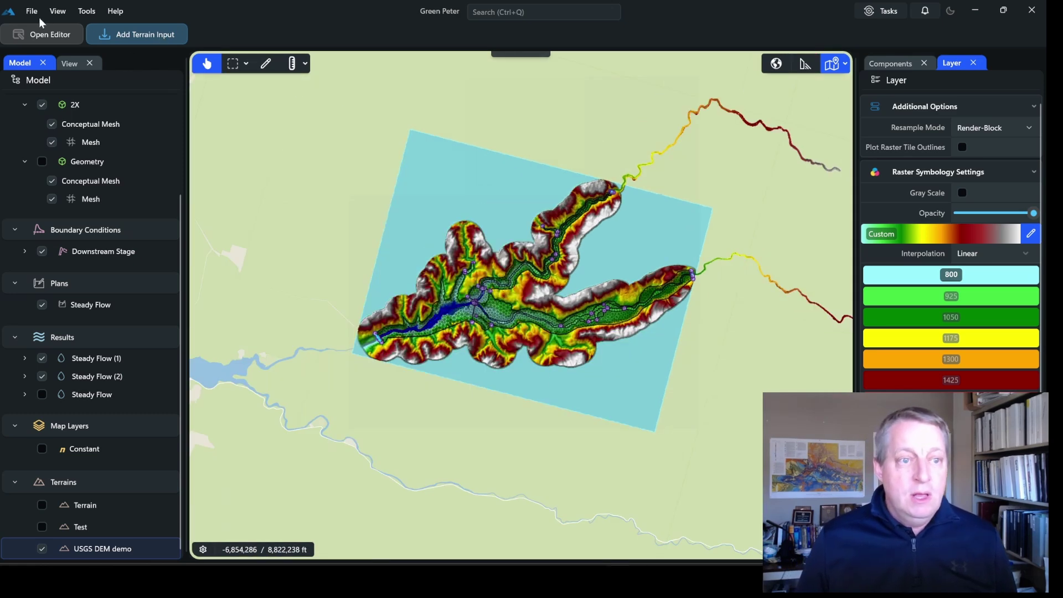
Step: Start a new RAS project named Demo USGS
click(35, 13)
click(41, 28)
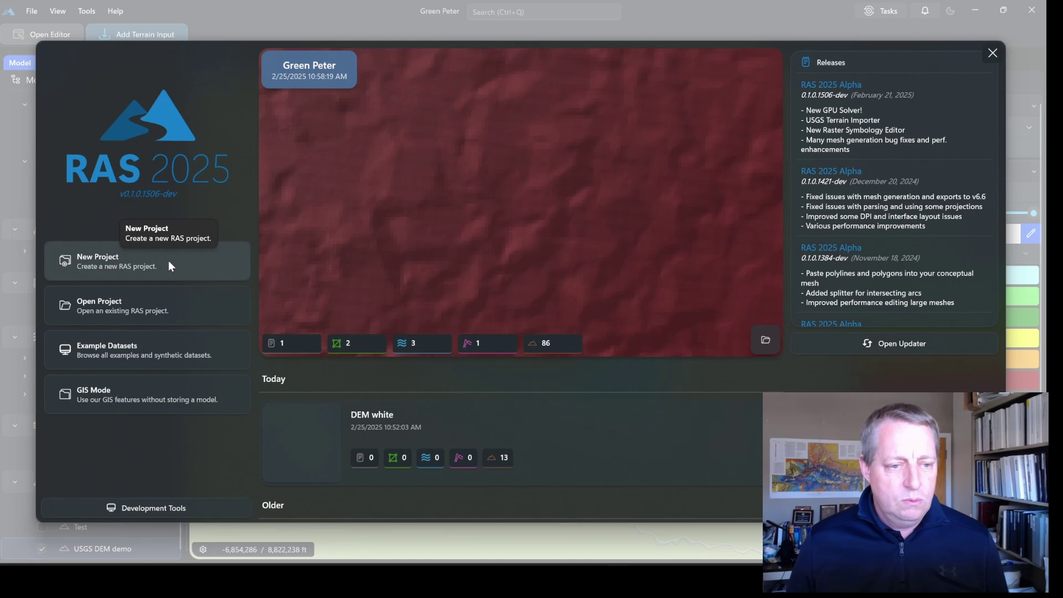
click(169, 265)
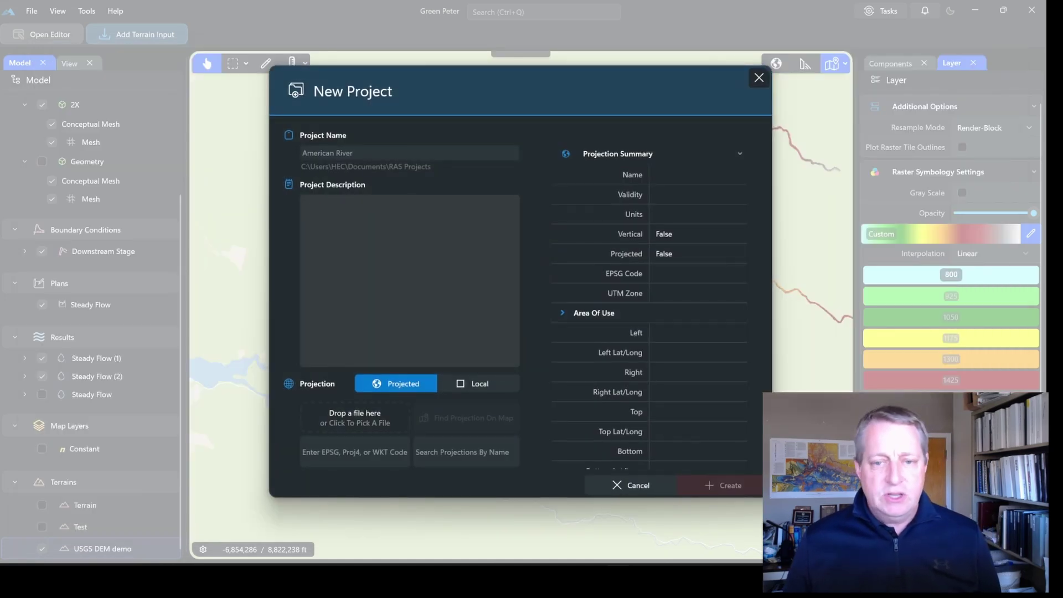
text(Demo USGS)
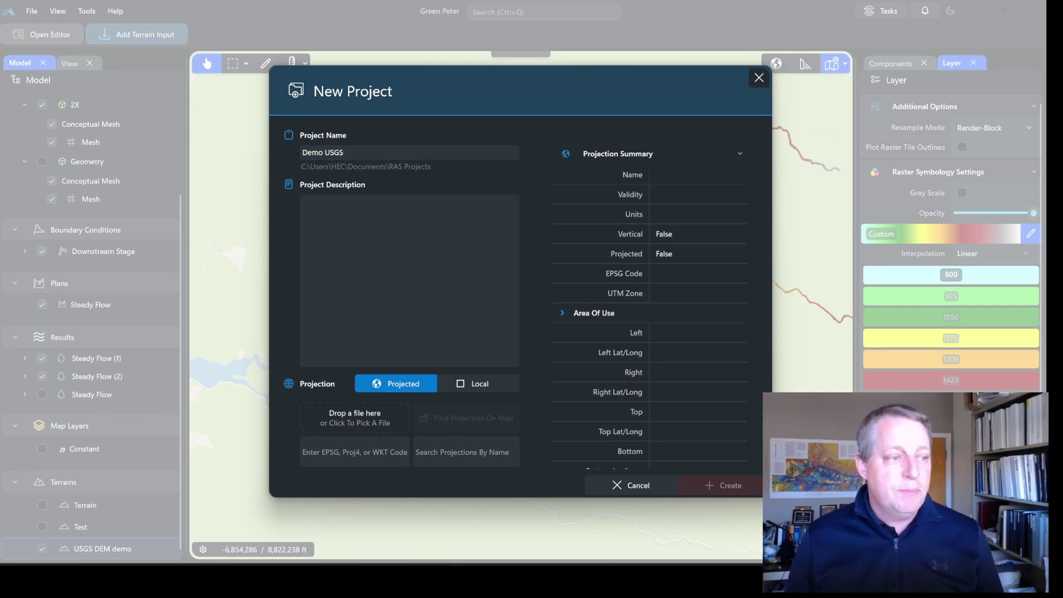
Step: Set the projection from Profile Lines.prj (NAD83 Washington South), create the project, and add a terrain
drag(0, 257, 1009, 395)
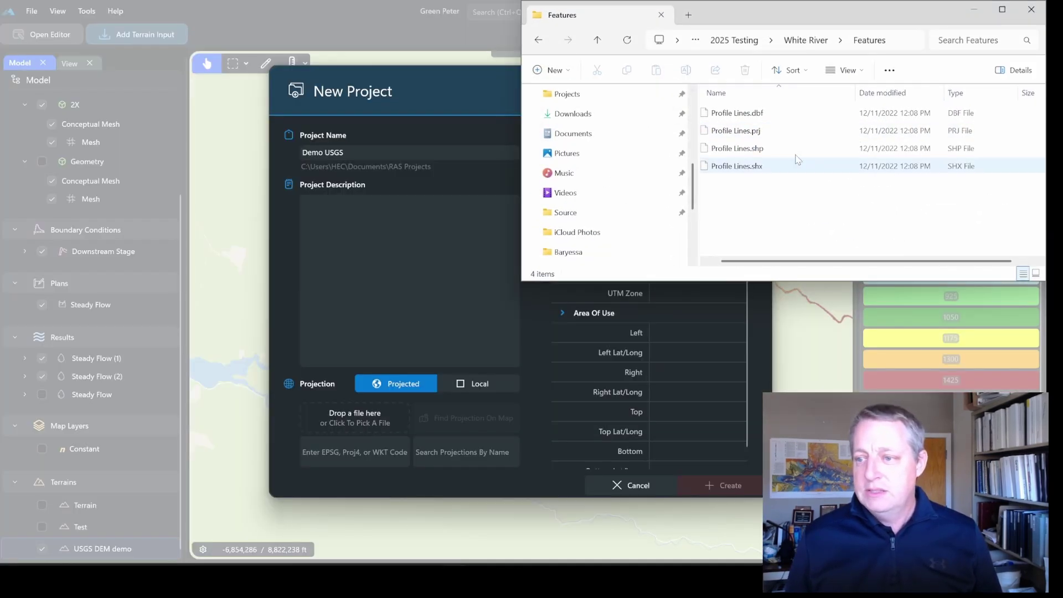
click(757, 137)
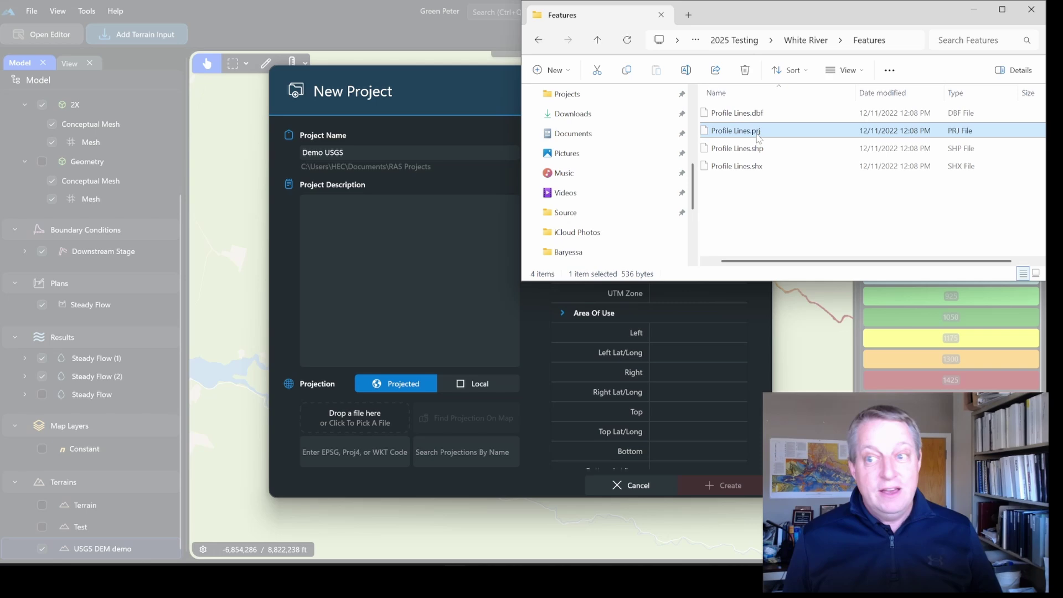
drag(358, 417, 353, 420)
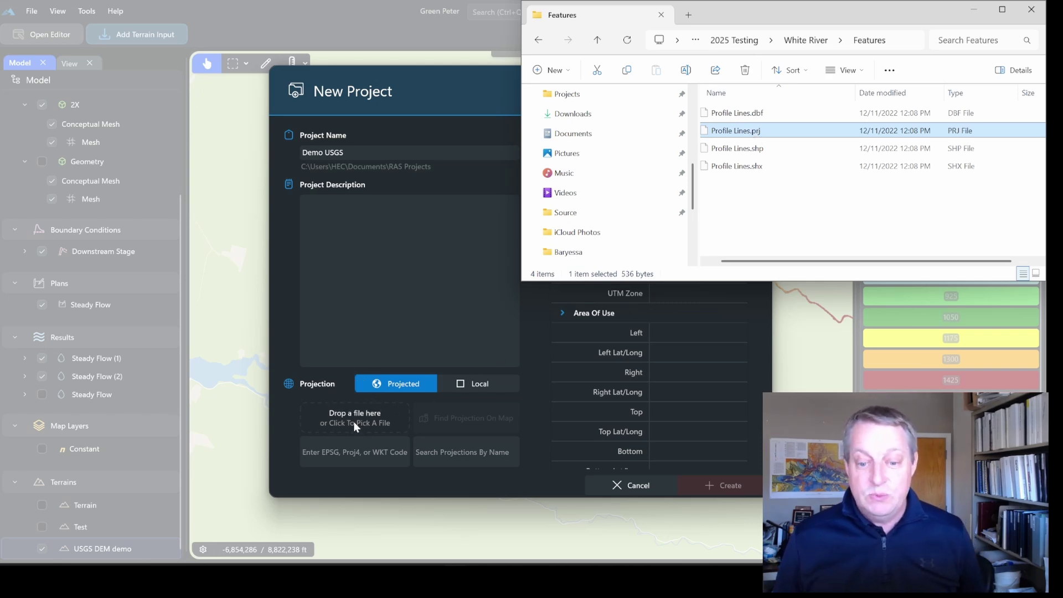
click(1030, 11)
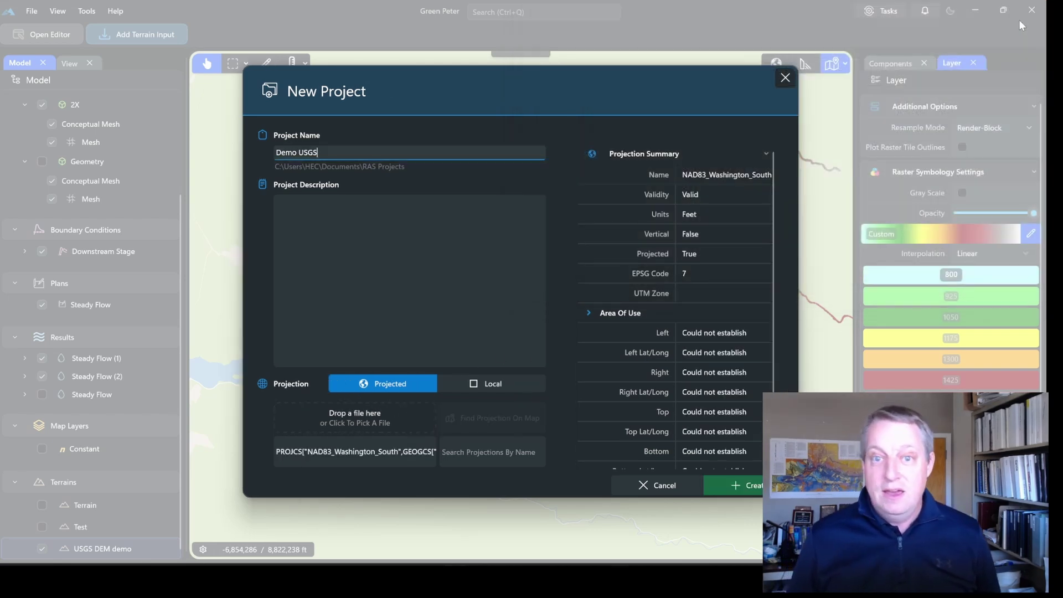
click(750, 487)
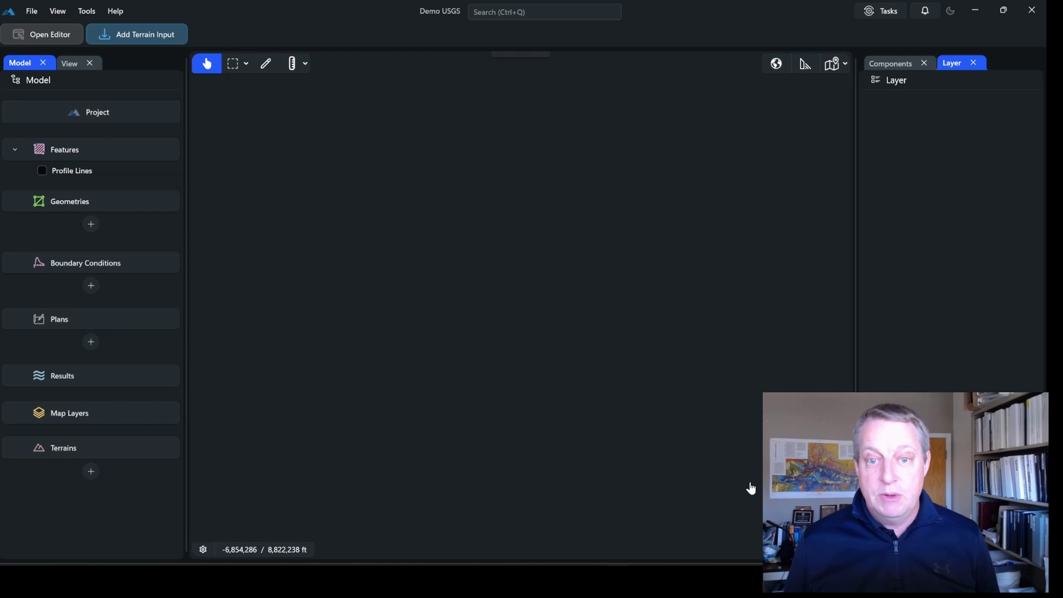
click(97, 467)
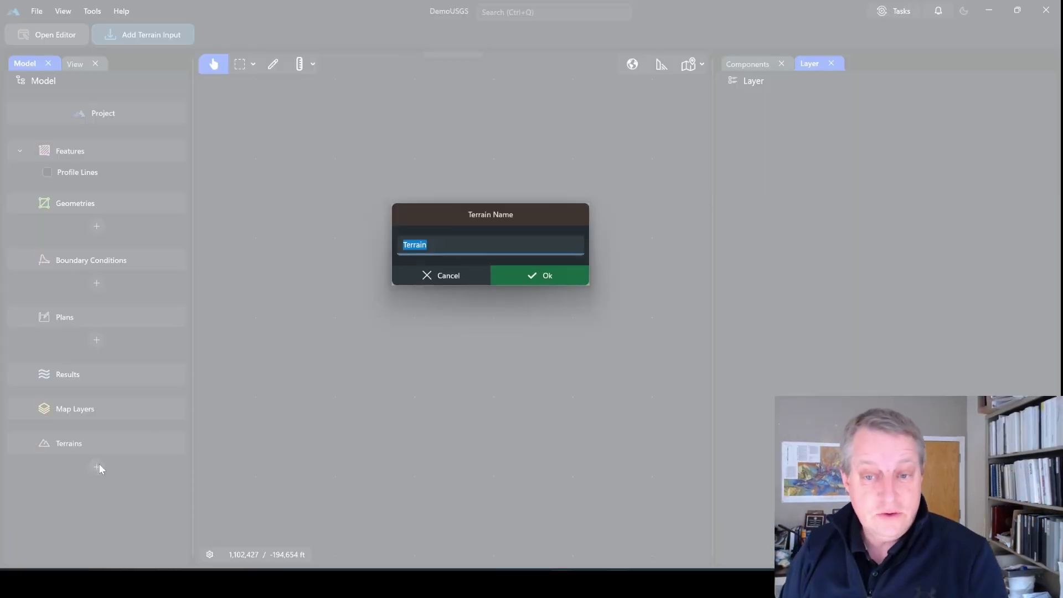
Step: Accept the name Terrain and open the USGS importer for it
key(Return)
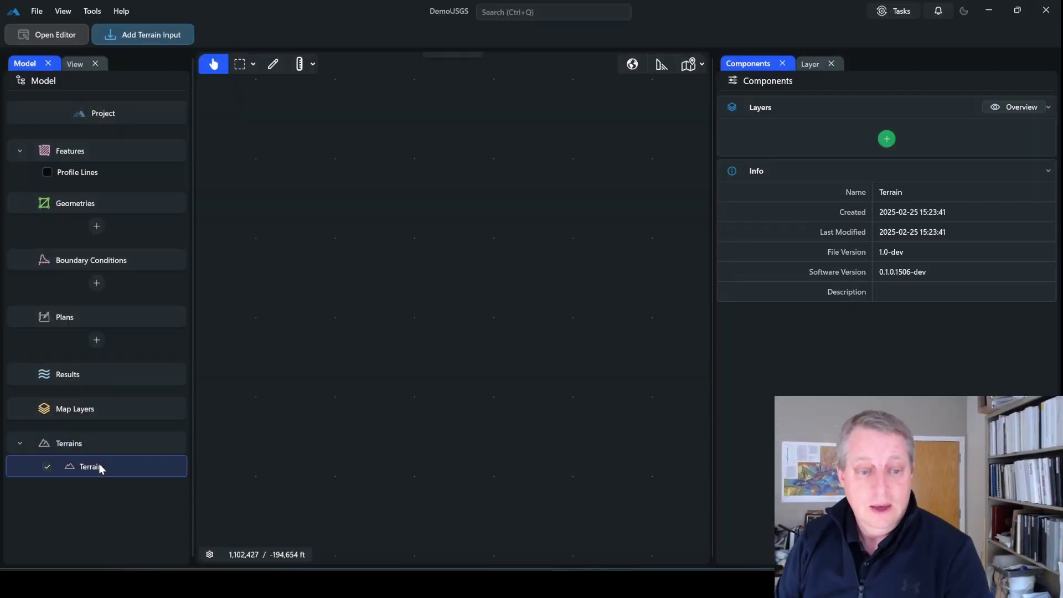
right_click(100, 469)
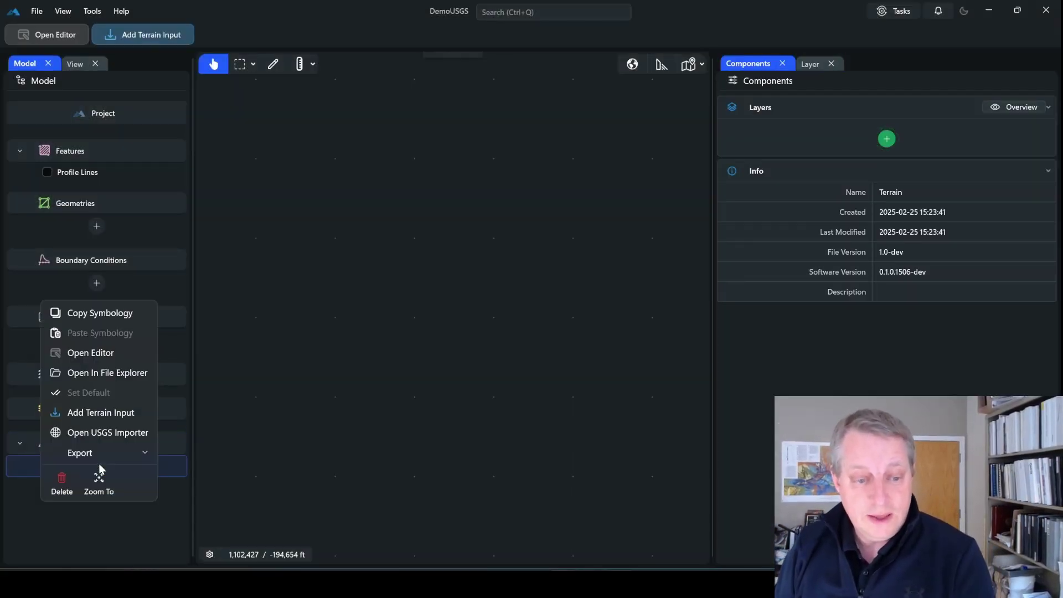
click(96, 432)
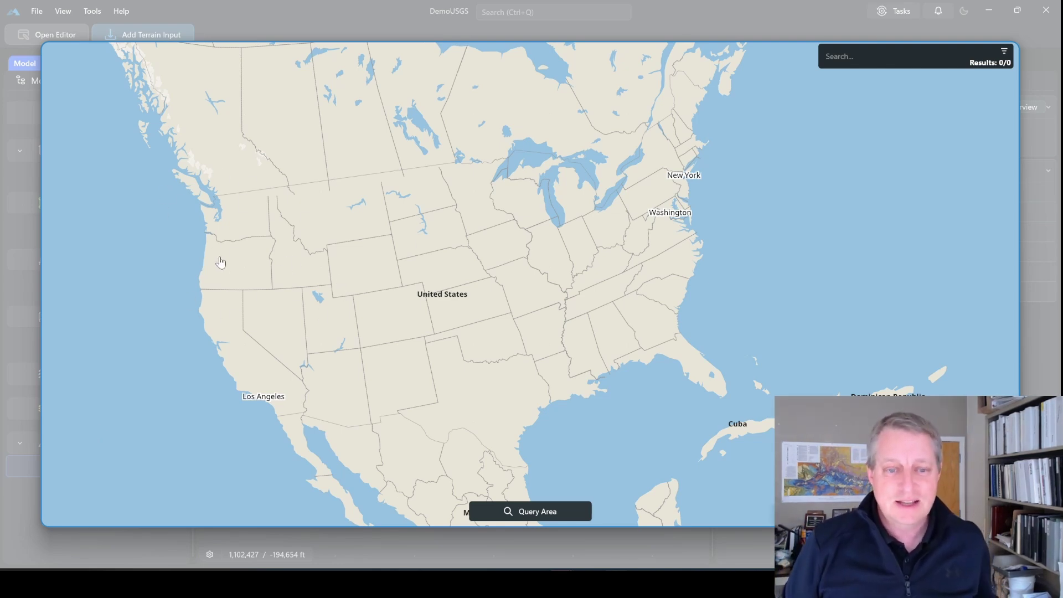
Step: Zoom the map to the Santiam valley near Mill City, listing 364 tiles
scroll(221, 262, up, 5)
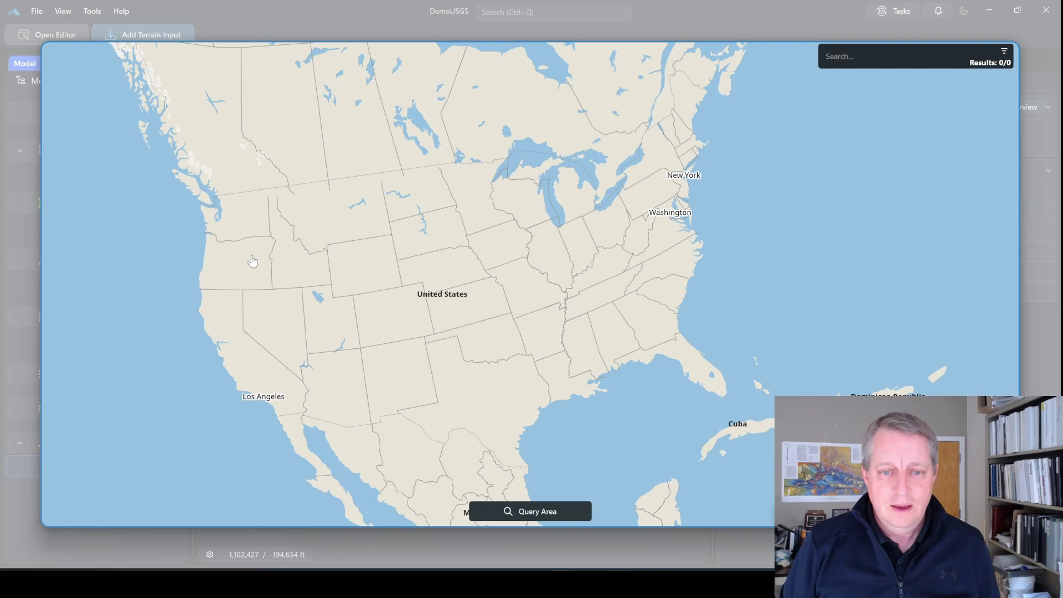
scroll(214, 265, up, 10)
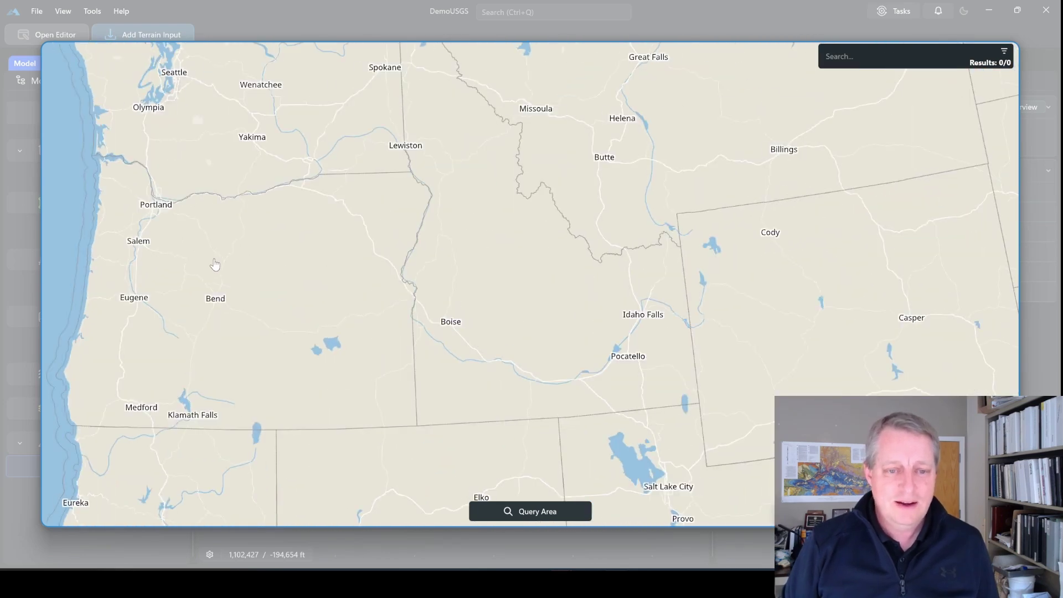
scroll(215, 265, up, 3)
drag(211, 266, 564, 336)
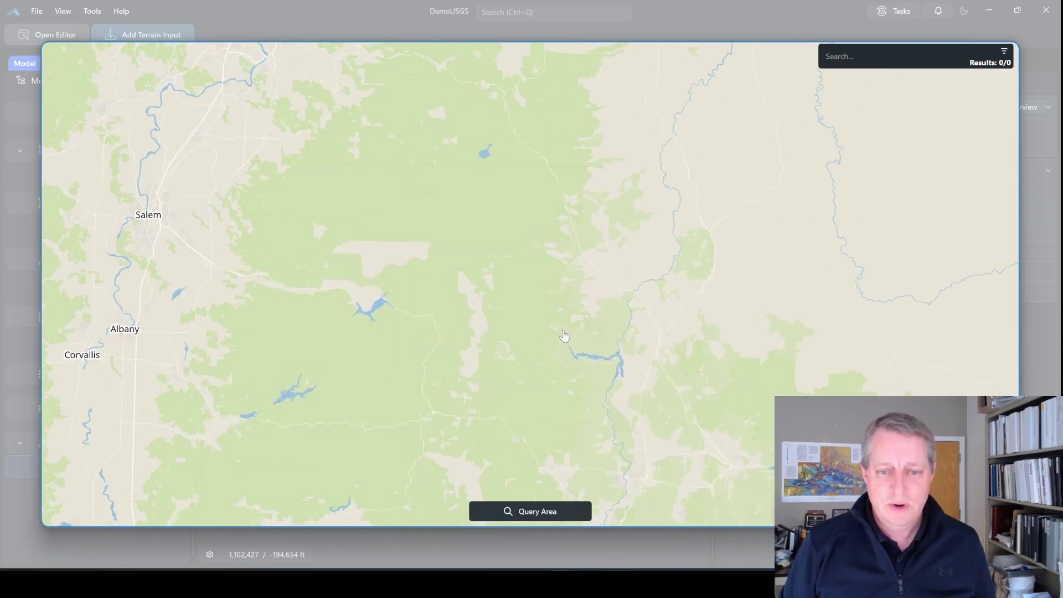
scroll(317, 299, up, 5)
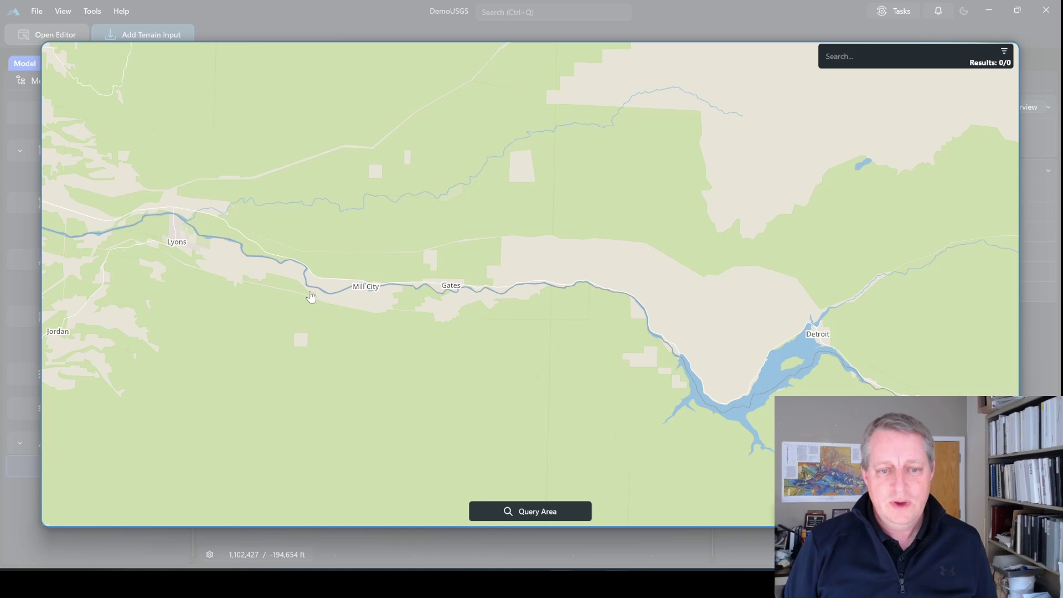
scroll(355, 323, up, 3)
drag(344, 334, 462, 387)
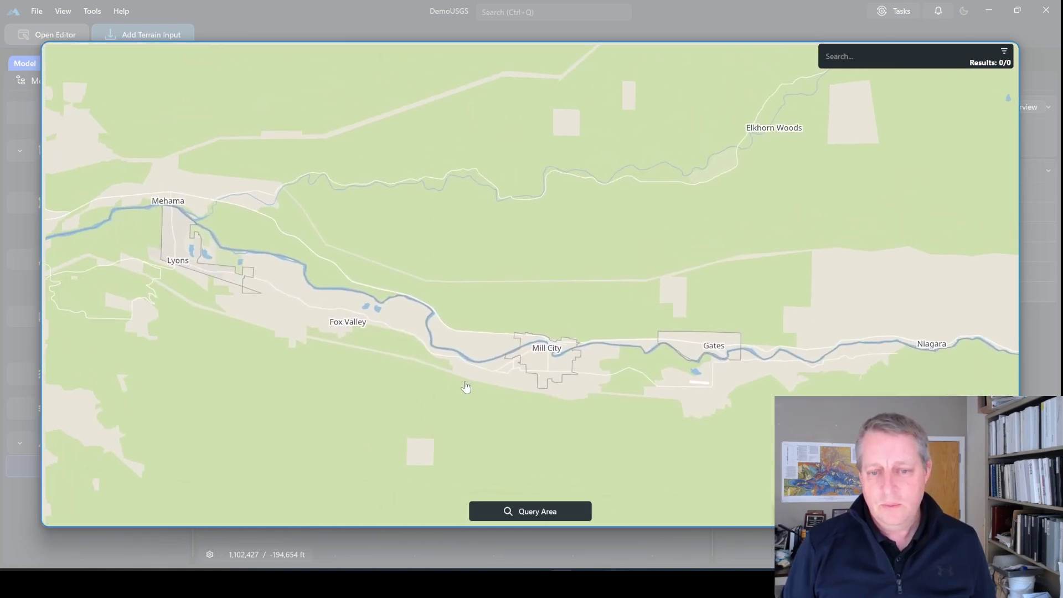
scroll(481, 391, up, 1)
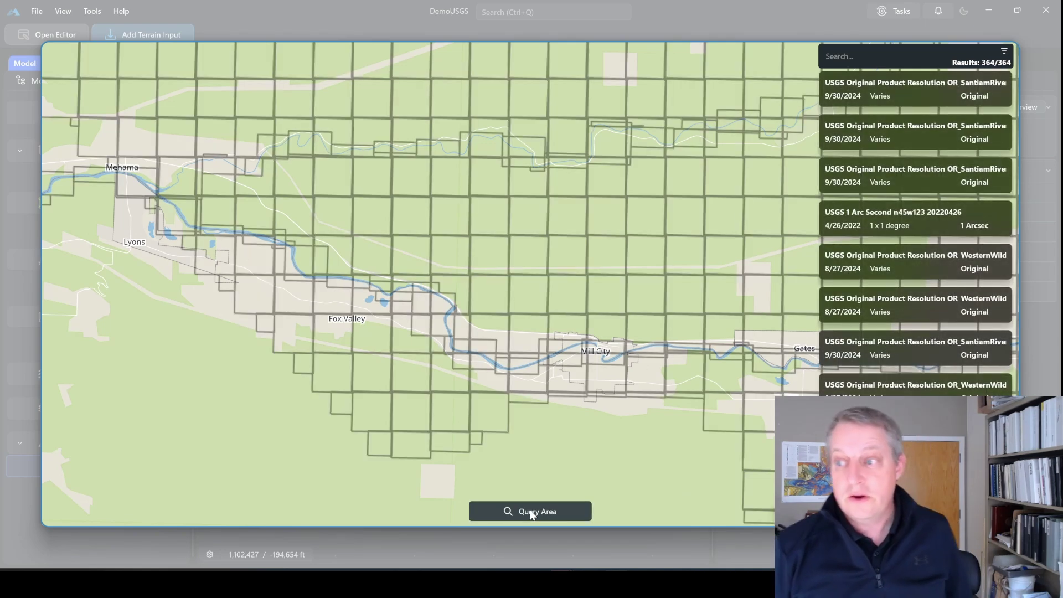
Step: Preview a Fox Valley river tile and drag-select the 37 tiles covering the reach
scroll(394, 331, up, 4)
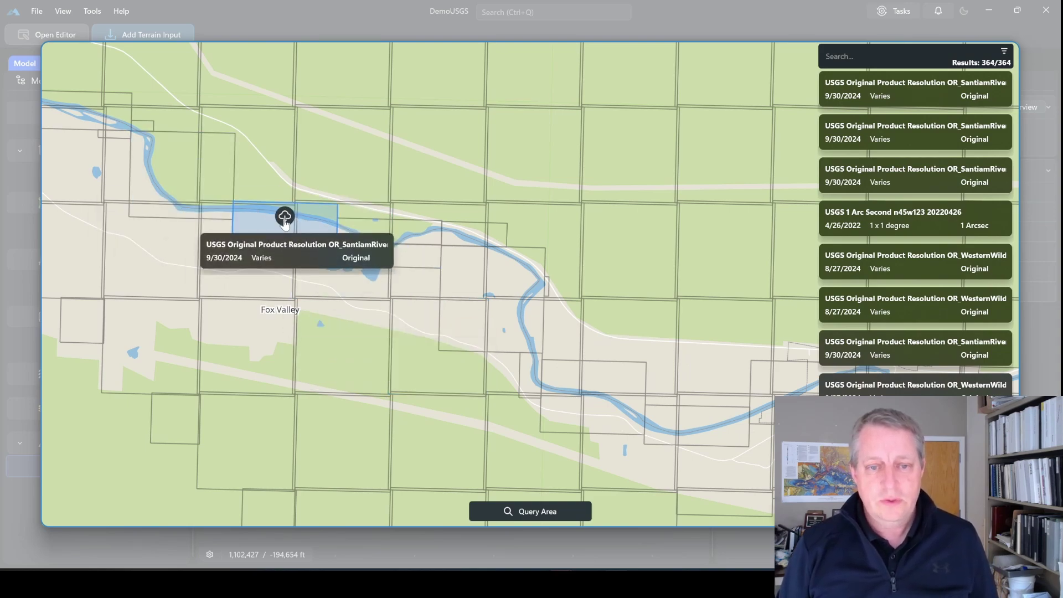
click(285, 221)
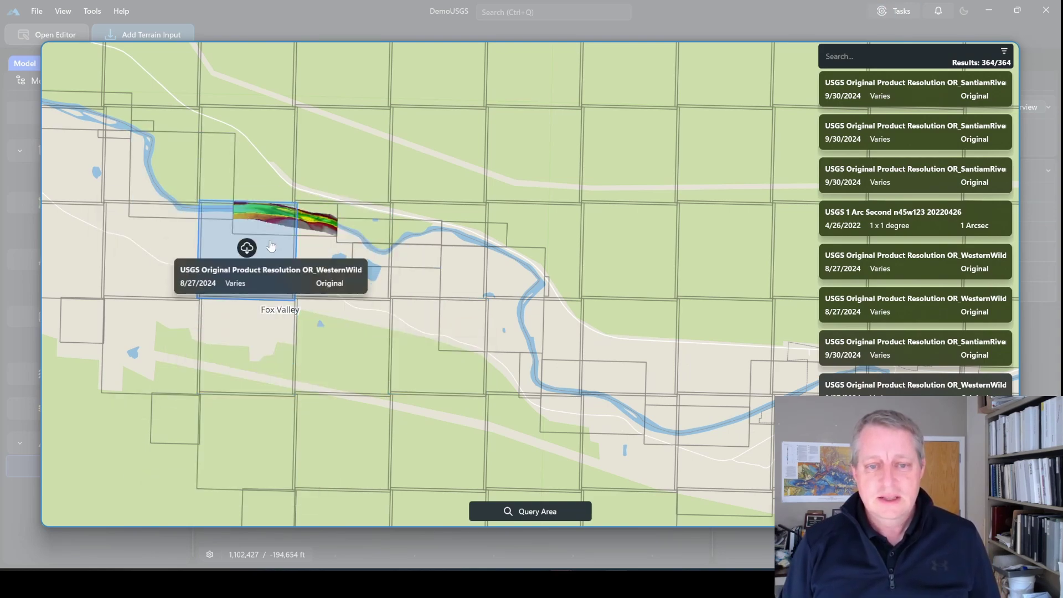
scroll(270, 246, up, 2)
scroll(287, 190, up, 2)
scroll(288, 191, down, 2)
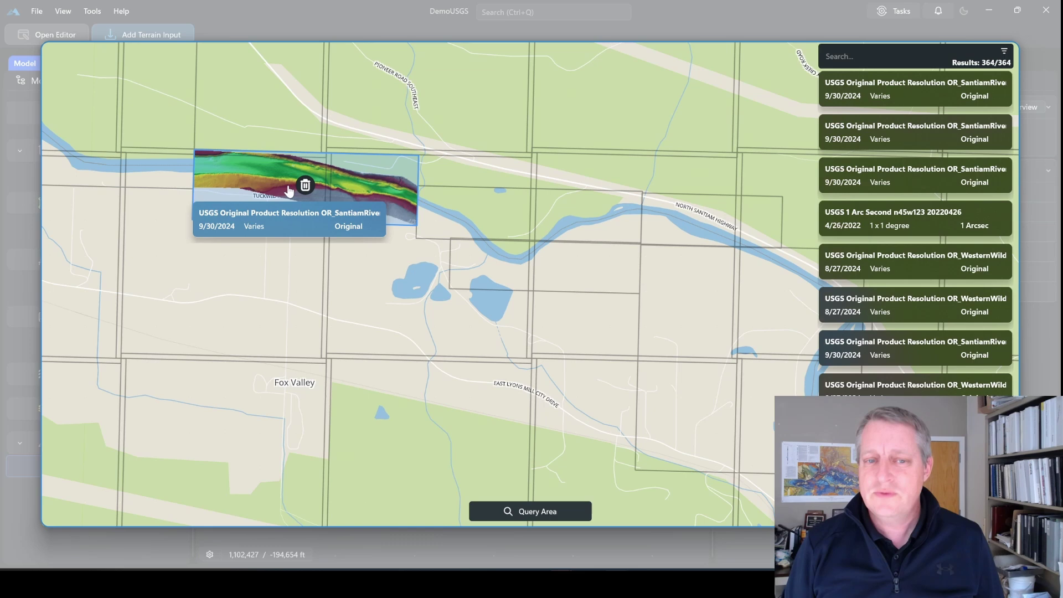
scroll(288, 191, down, 2)
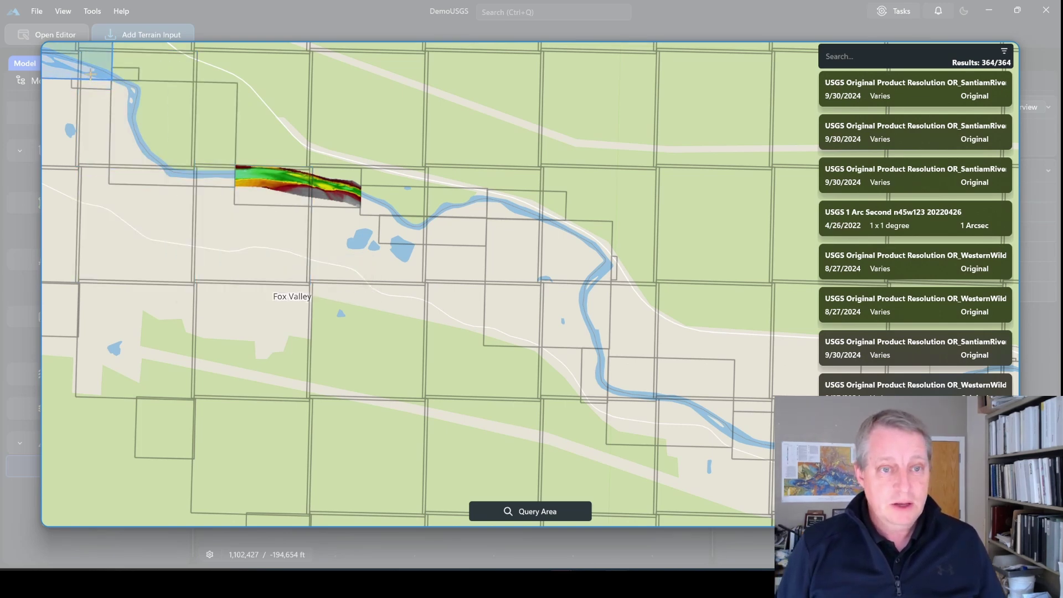
drag(90, 76, 753, 449)
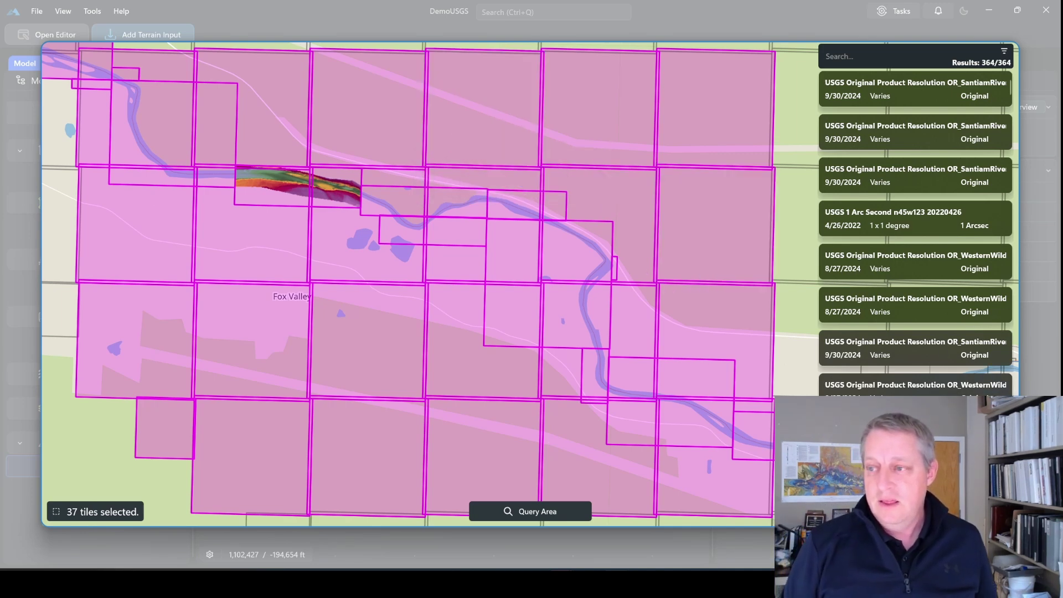
Step: Download the selected tiles, previewing elevation including the 1 Arcsec n45w123 and WesternWild tiles
click(1005, 52)
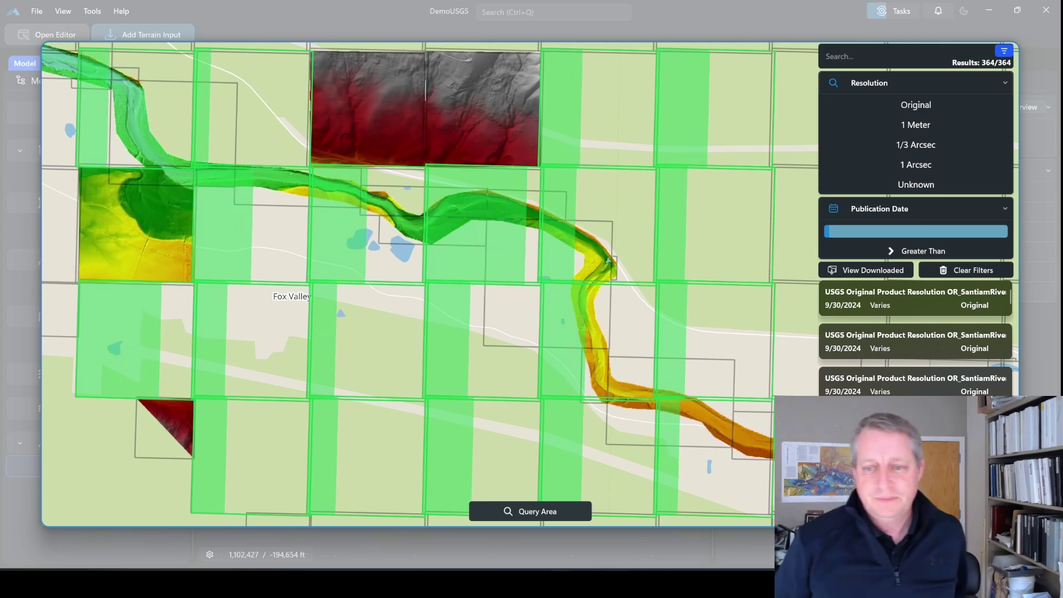
mouse_move(437, 206)
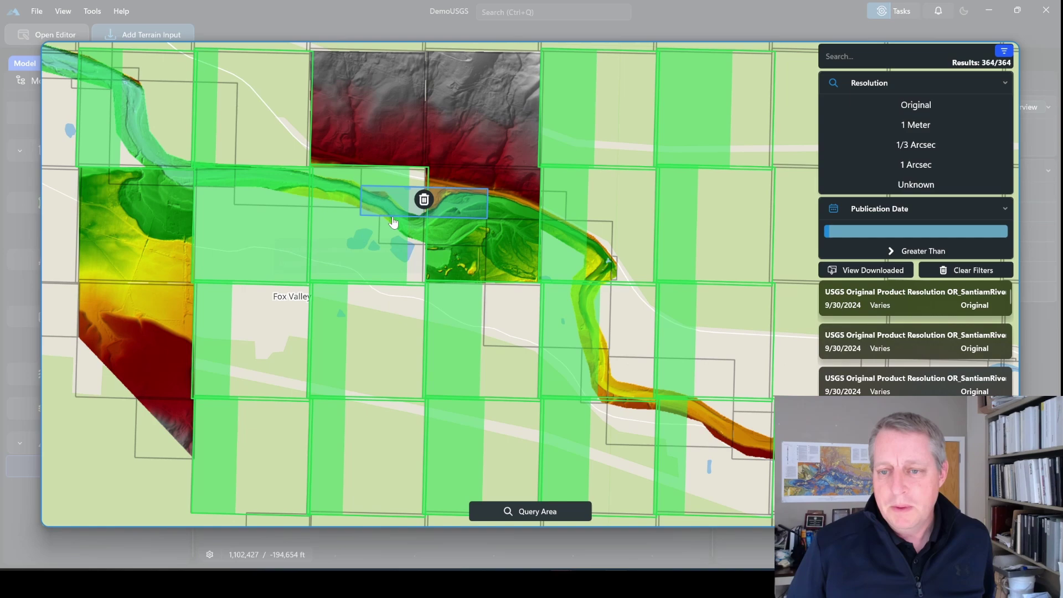
scroll(512, 228, up, 4)
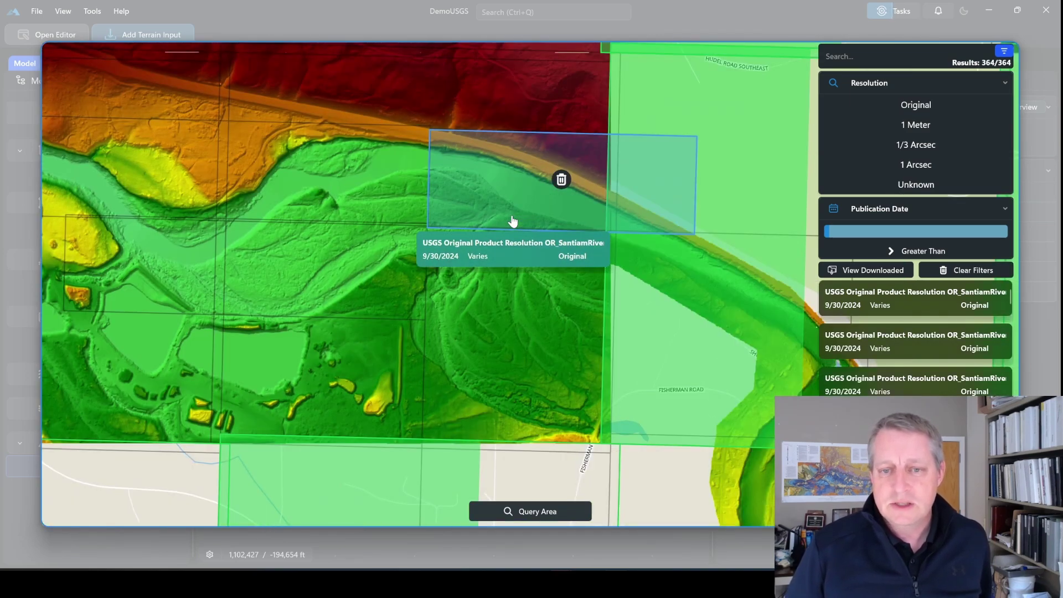
scroll(504, 205, down, 1)
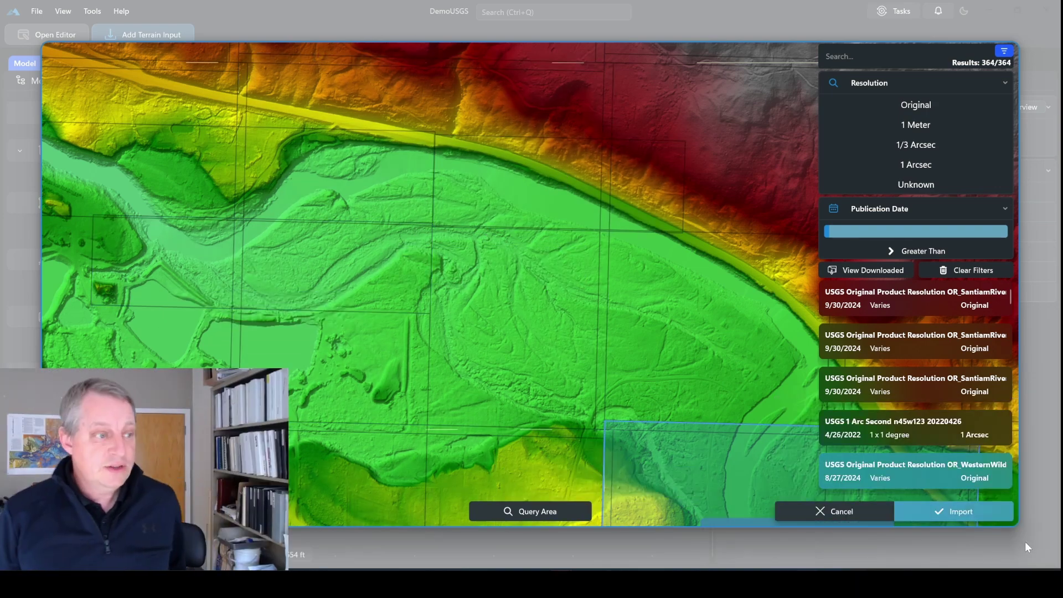
Step: Import the downloaded SantiamRiverTB and WesternWildfires tiles into the DemoUSGS terrain
click(949, 513)
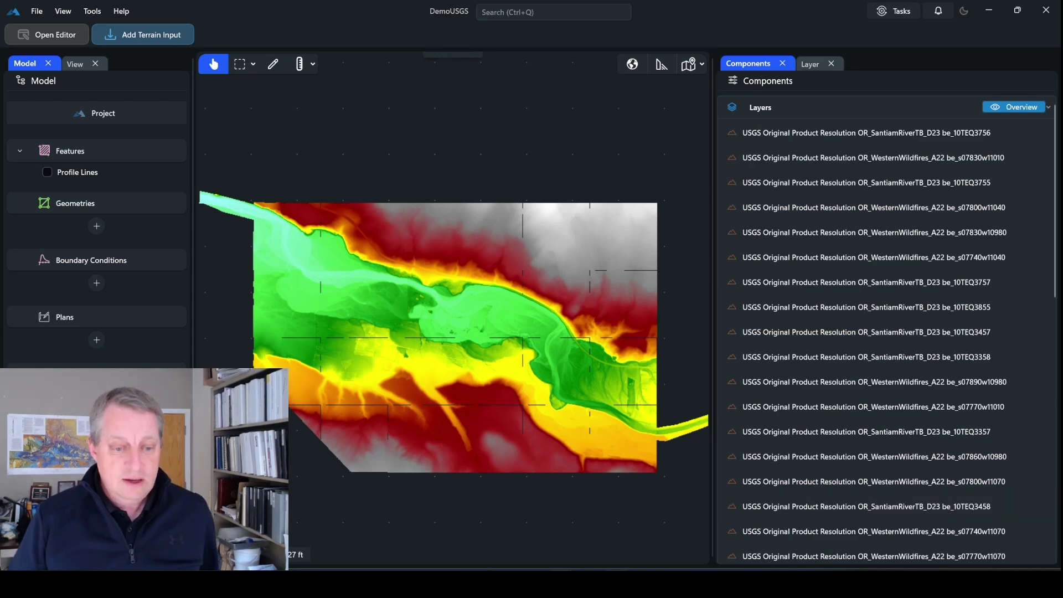
right_click(34, 306)
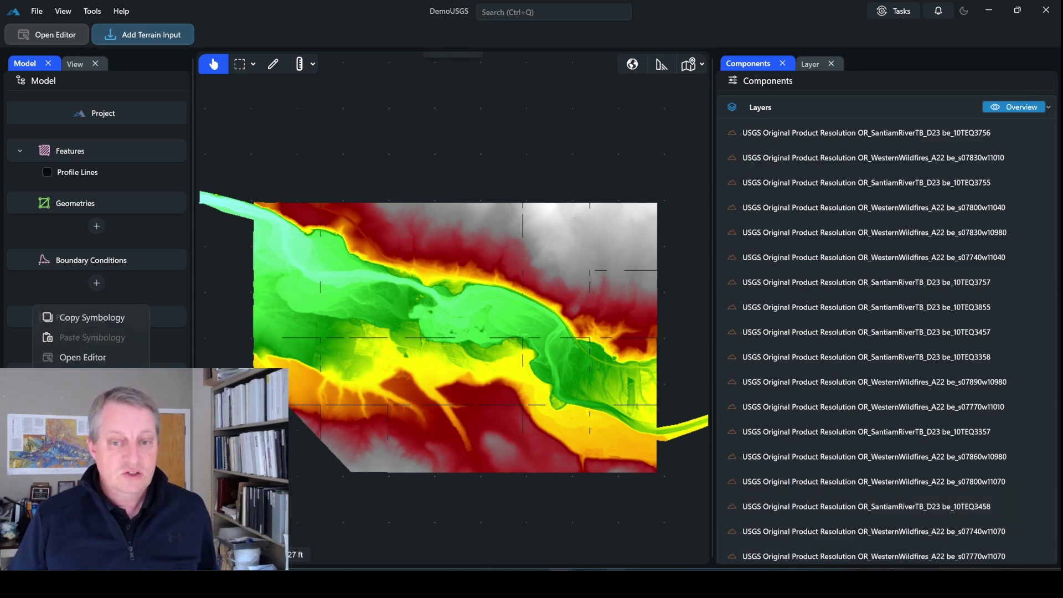
key(Escape)
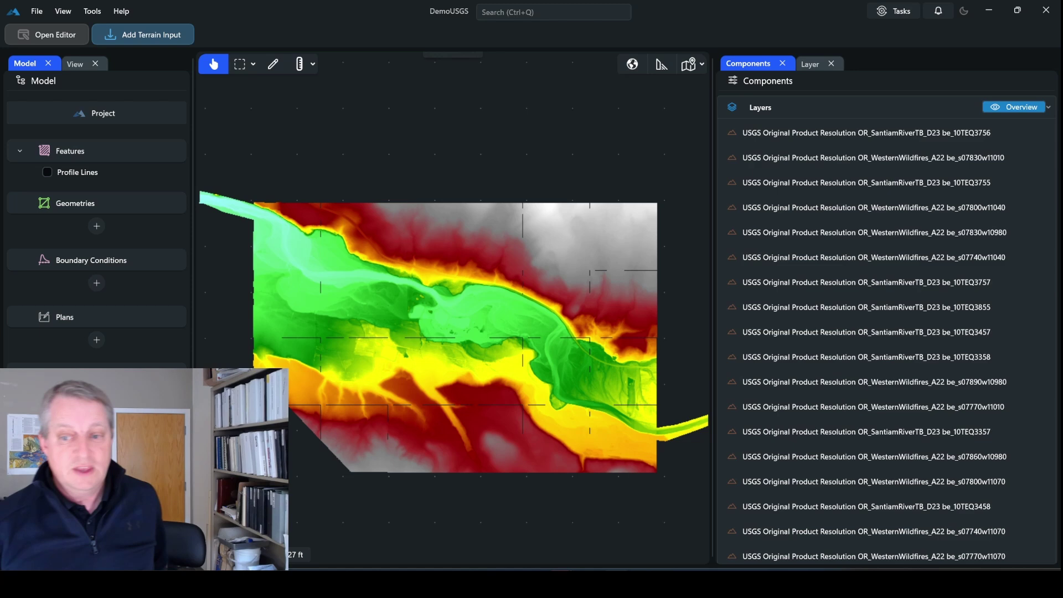
scroll(540, 315, up, 5)
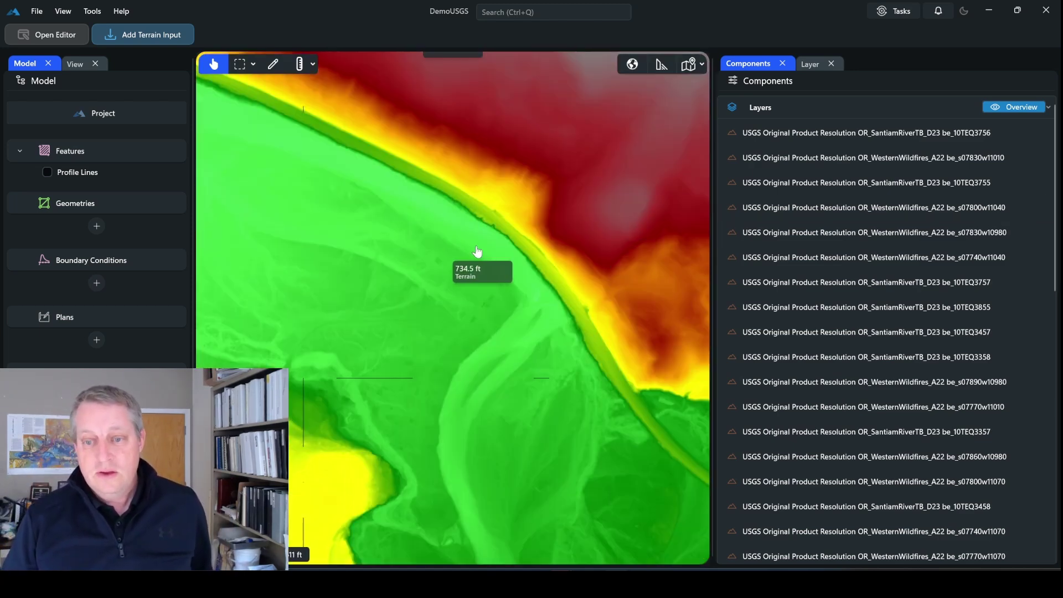
scroll(406, 257, down, 5)
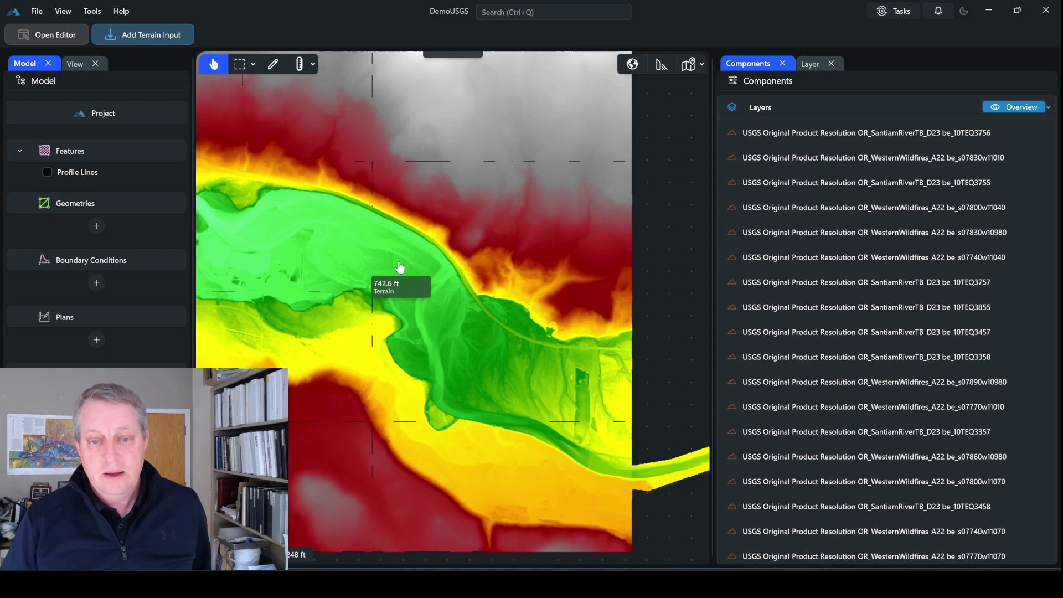
scroll(399, 267, up, 2)
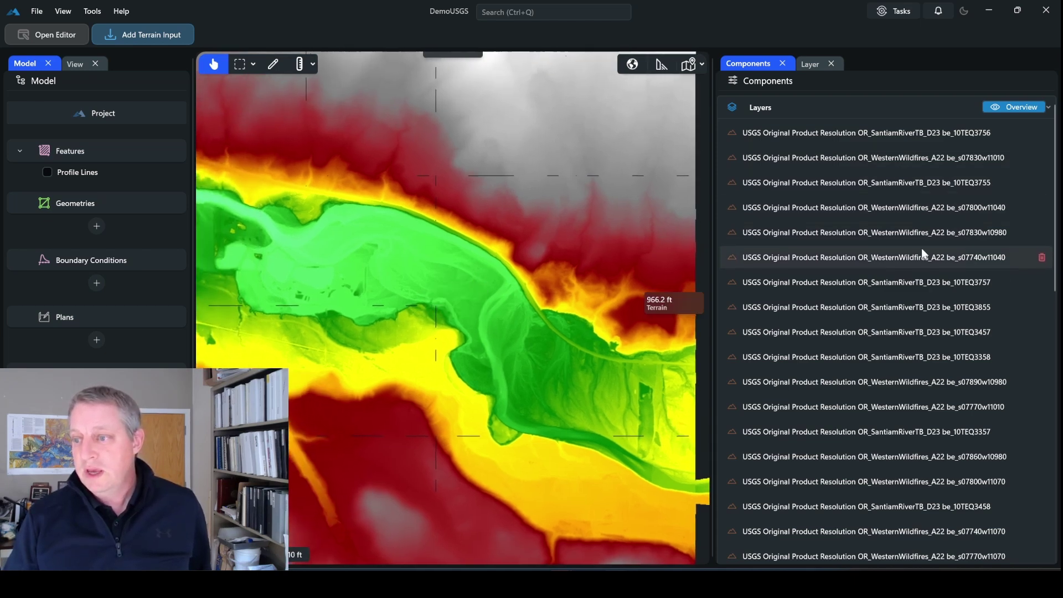
Step: Move the SantiamRiverTB tiles (10TEQ3757, 3855, 3457, 3357, 3458) above the WesternWildfires tiles
click(894, 283)
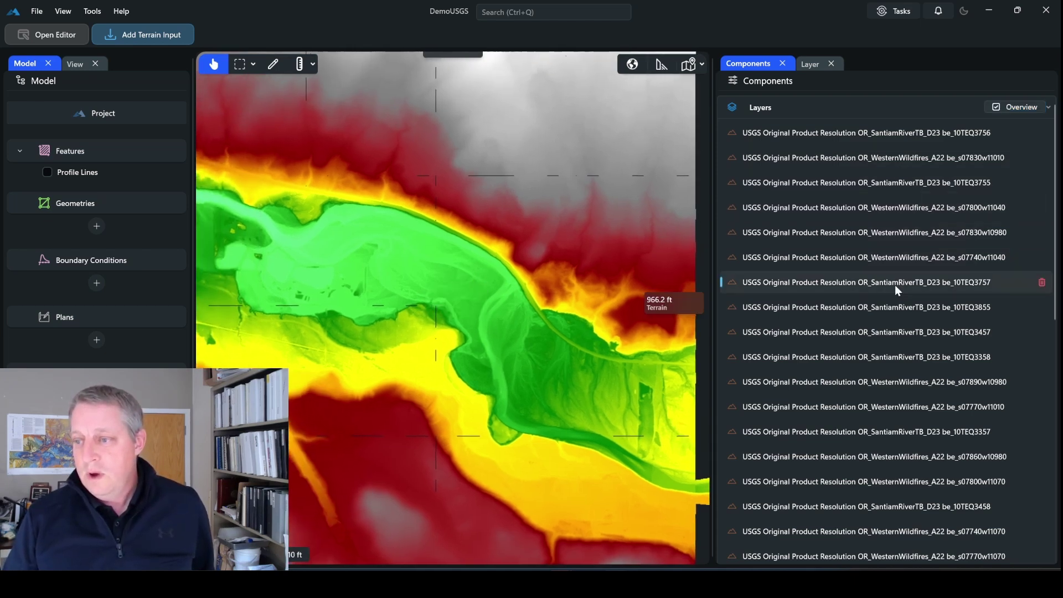
click(877, 157)
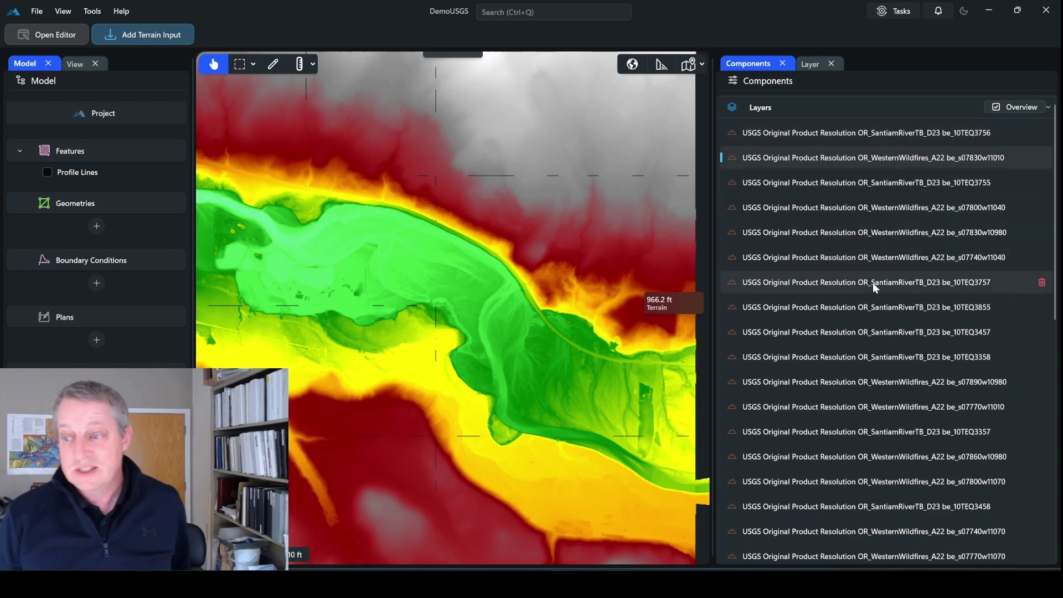
drag(873, 282, 877, 147)
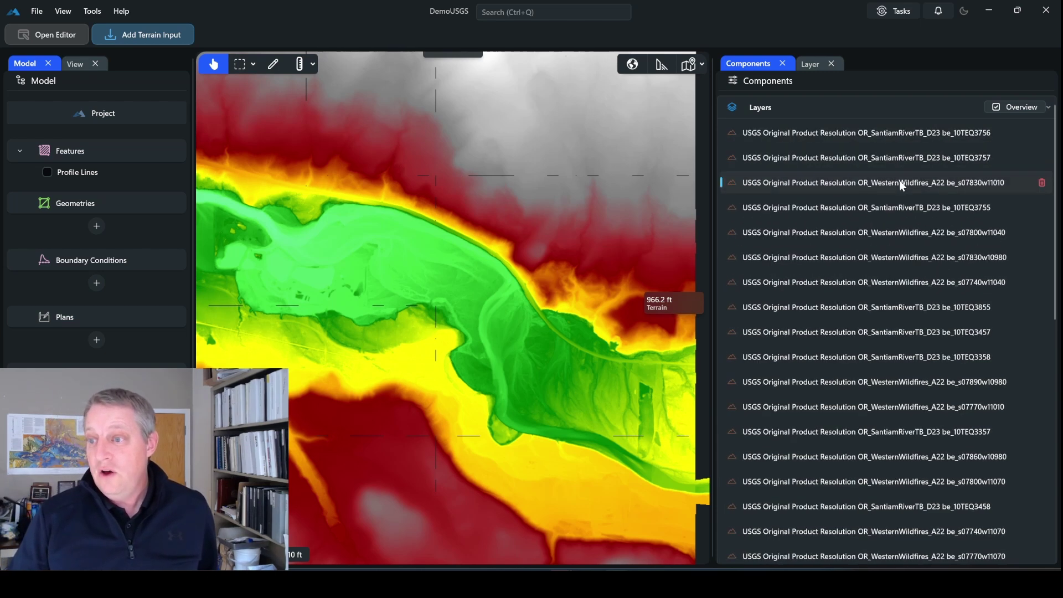
drag(876, 182, 880, 529)
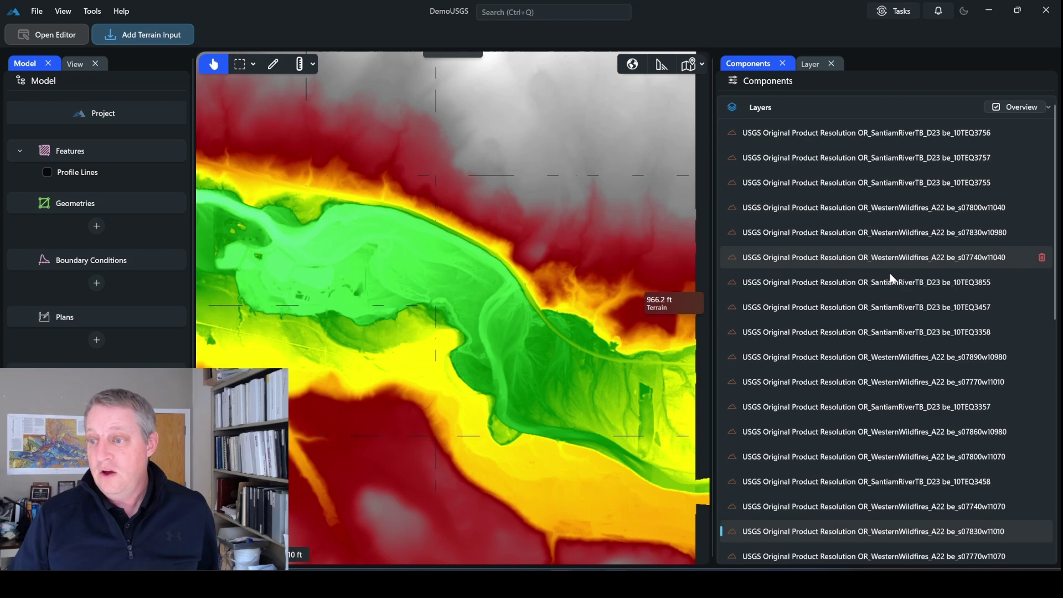
drag(886, 282, 881, 199)
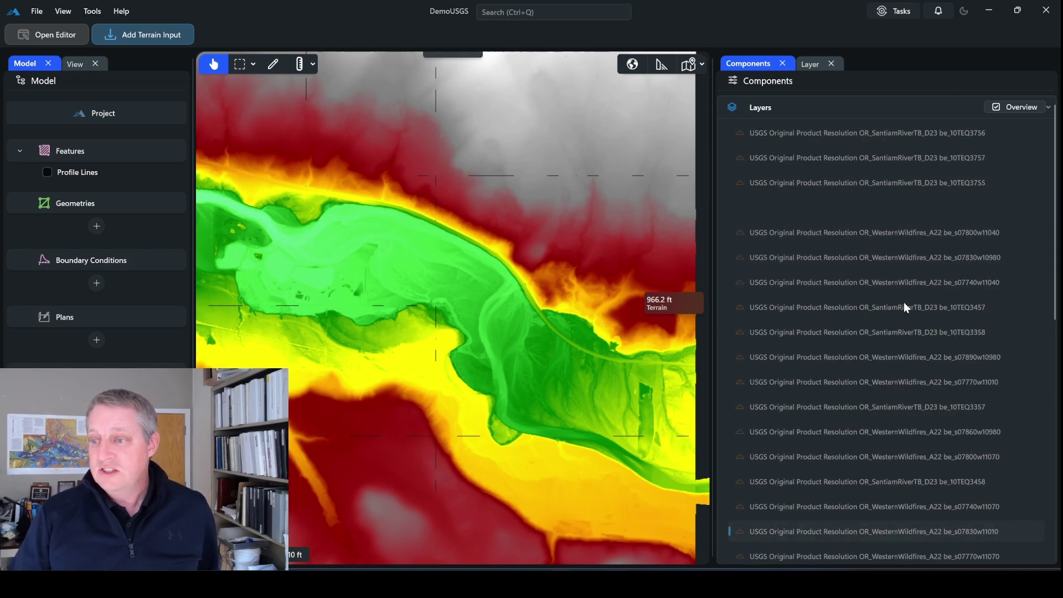
drag(890, 308, 862, 183)
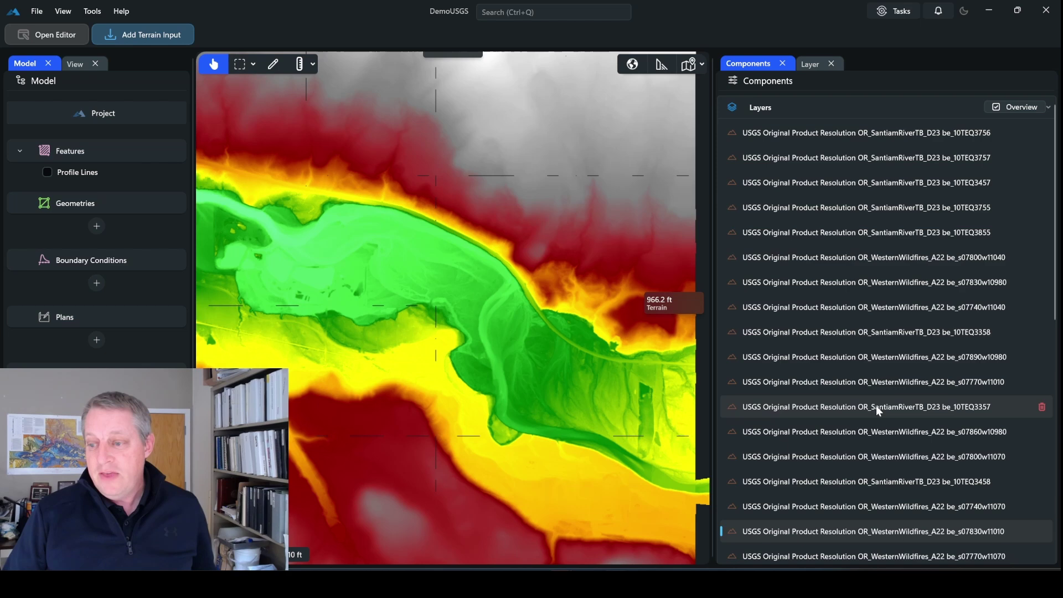
drag(875, 357, 861, 236)
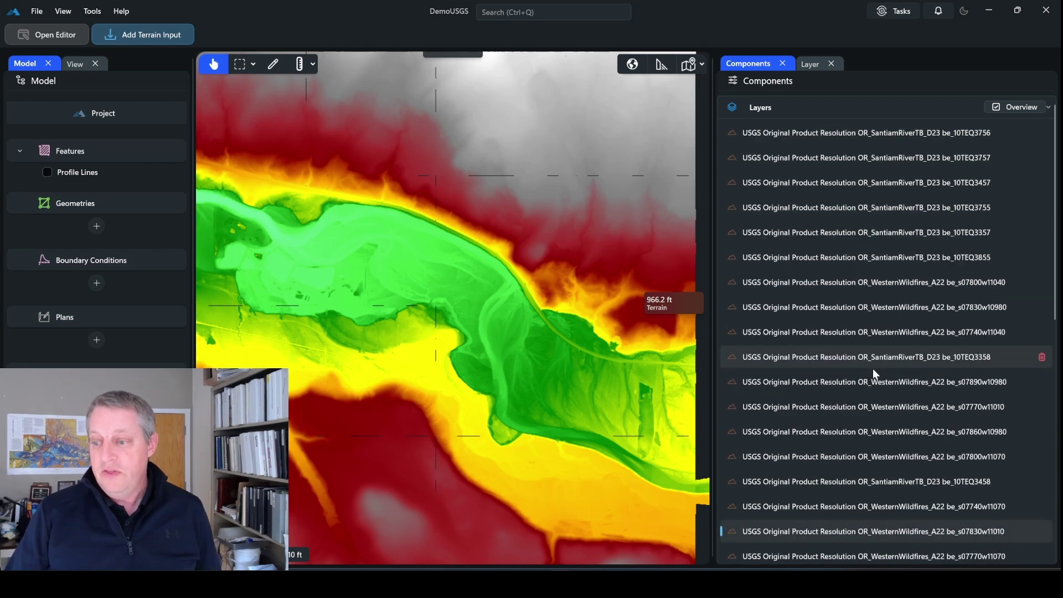
drag(881, 474, 858, 280)
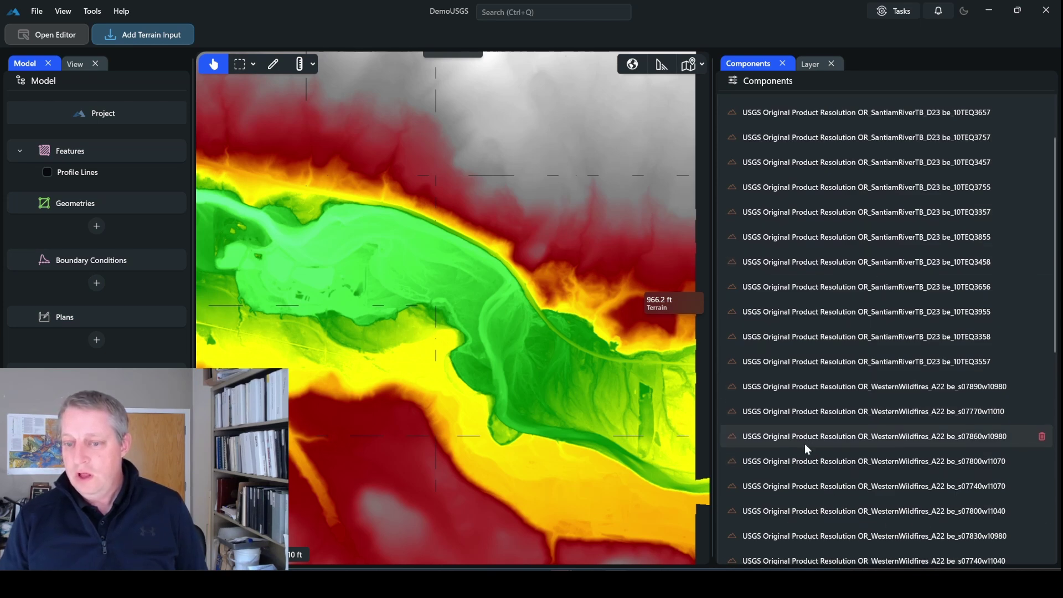
Step: Enable Plot Hillshade on the terrain layer (Z factor 3, azimuth 315, zenith 45)
click(809, 64)
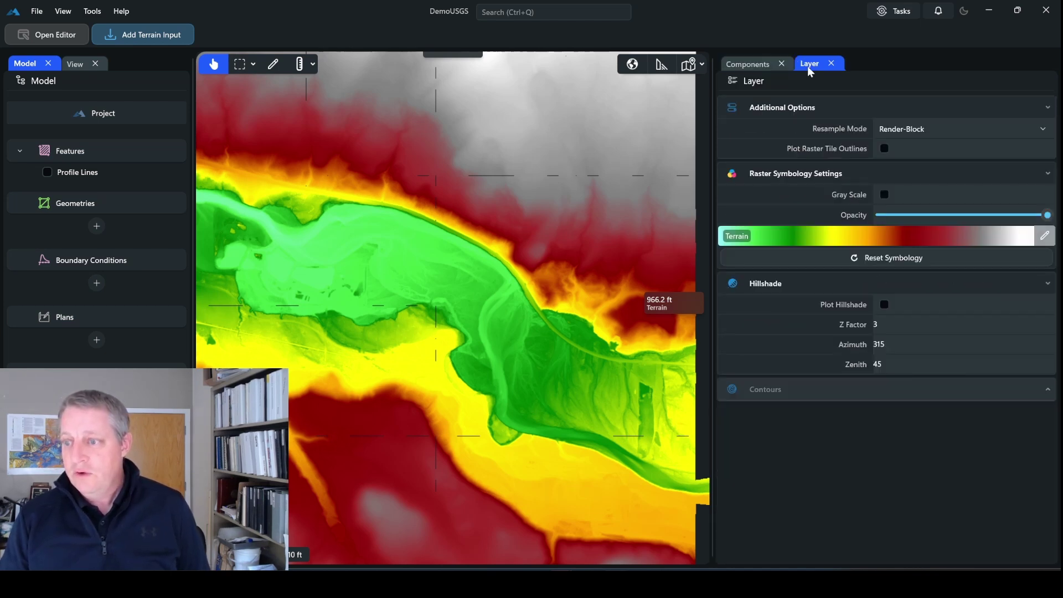
click(899, 258)
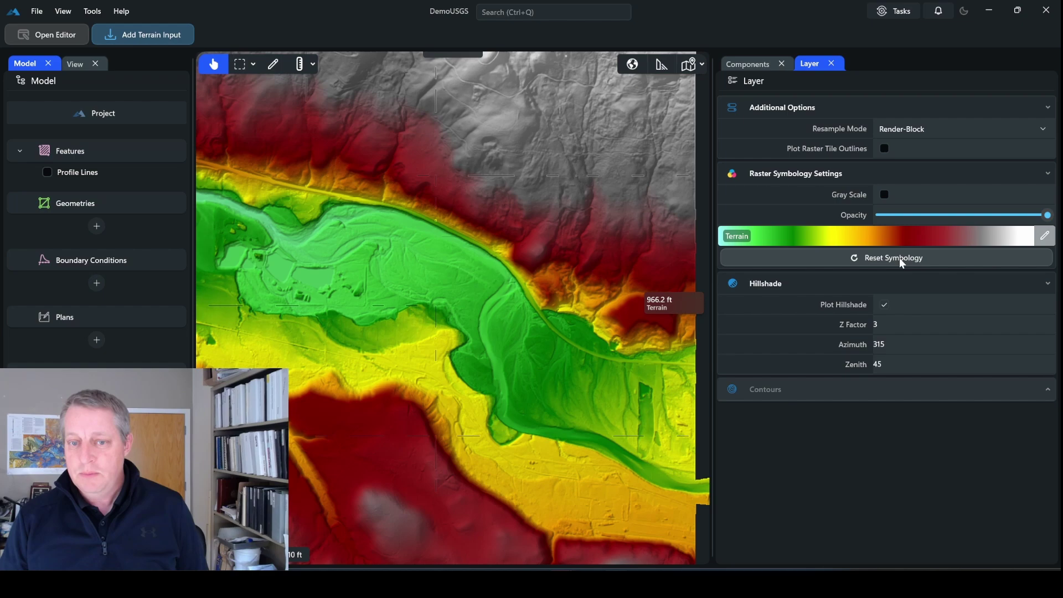
scroll(315, 246, up, 3)
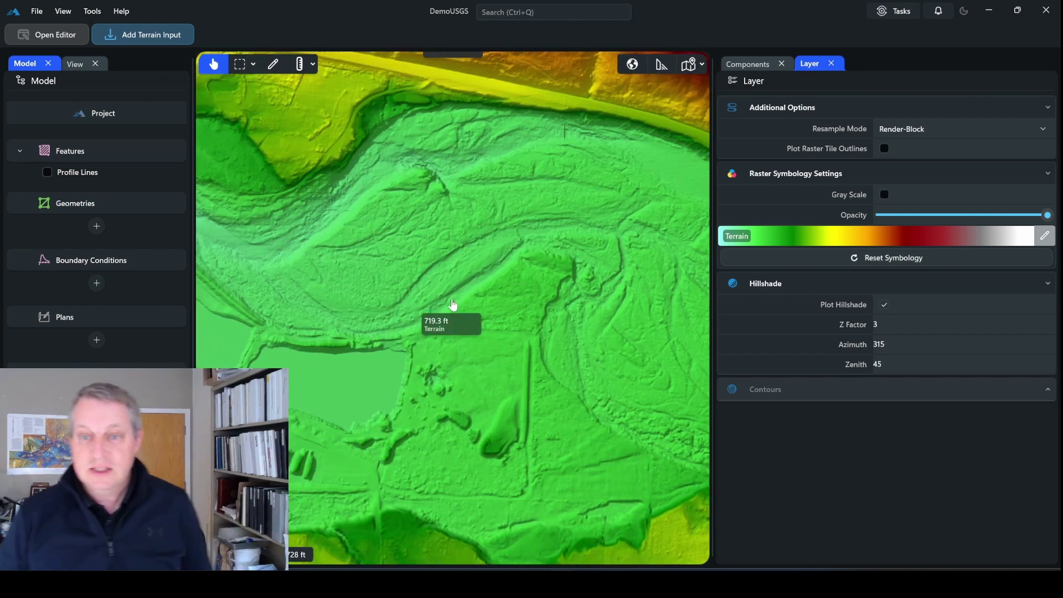
scroll(464, 241, down, 3)
scroll(359, 264, up, 3)
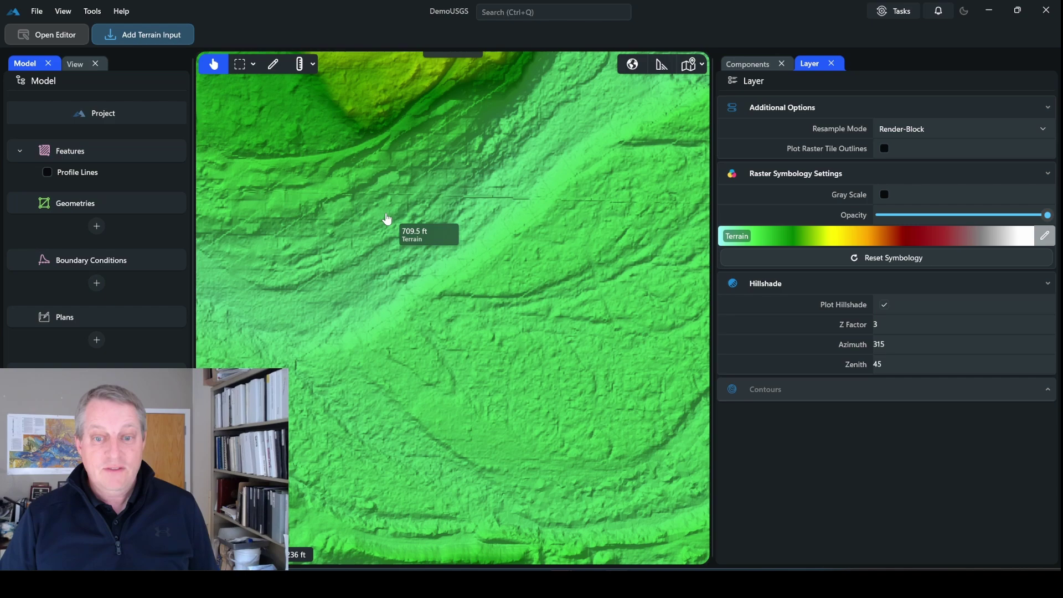
scroll(451, 275, down, 3)
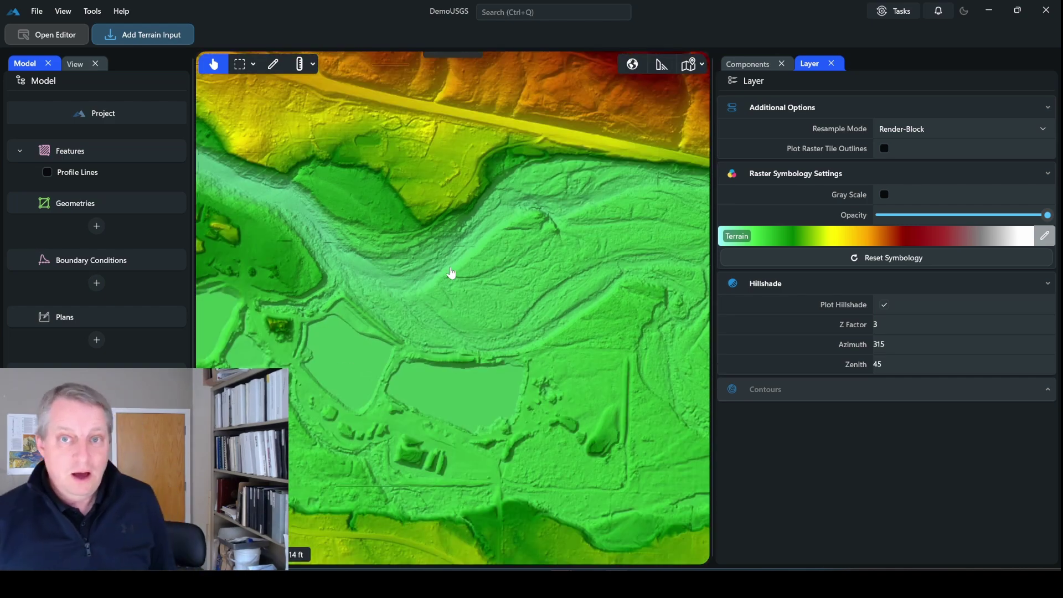